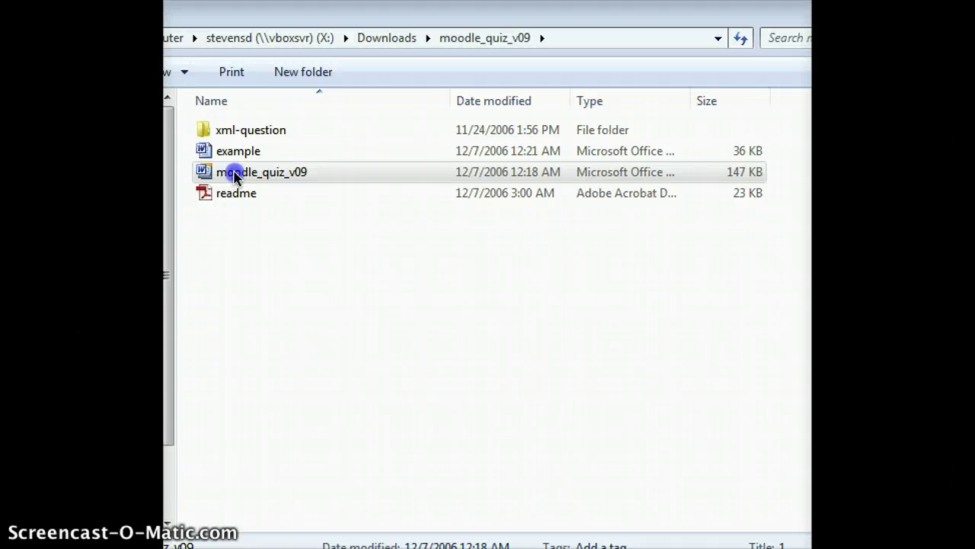
Open the moodle_quiz_v09 Word template and enable its blocked macro content
double_click(235, 173)
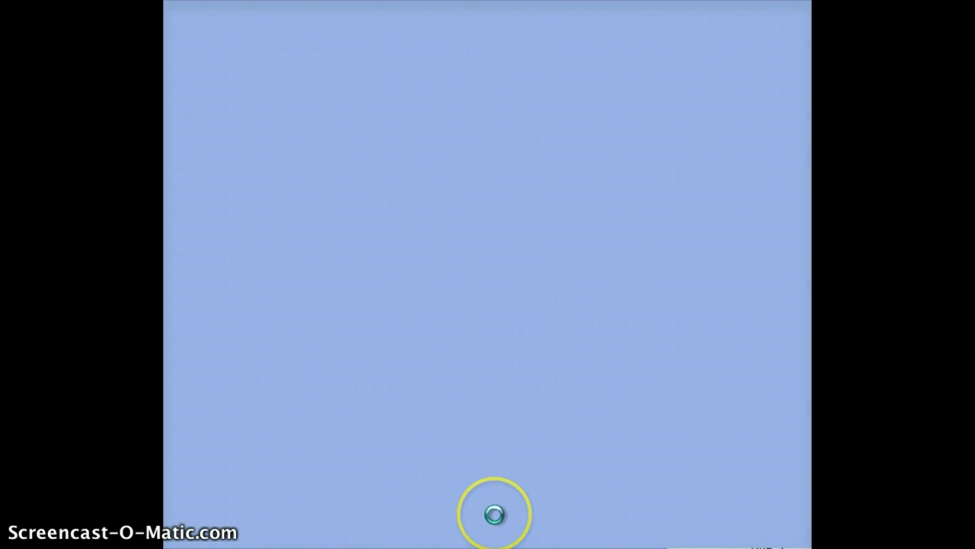
left_click(488, 468)
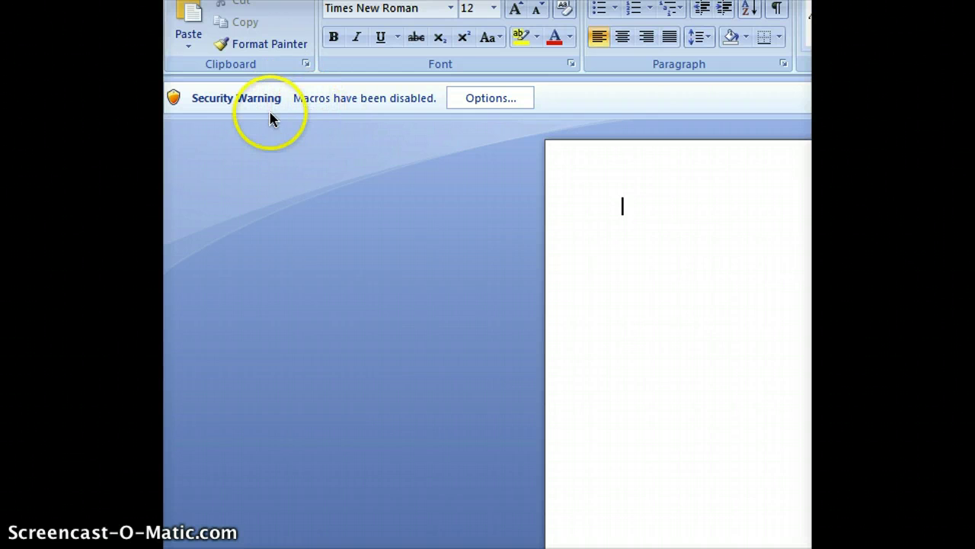
left_click(496, 107)
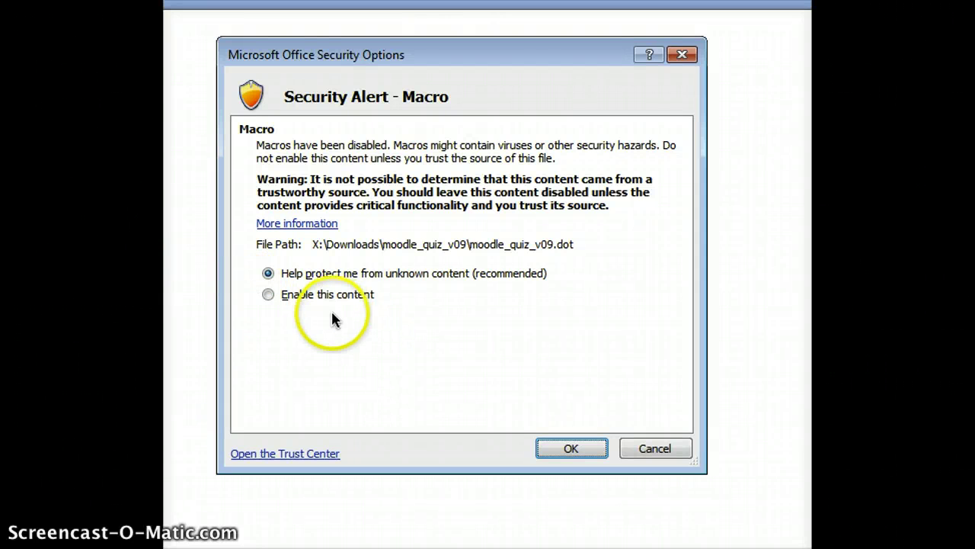
left_click(328, 298)
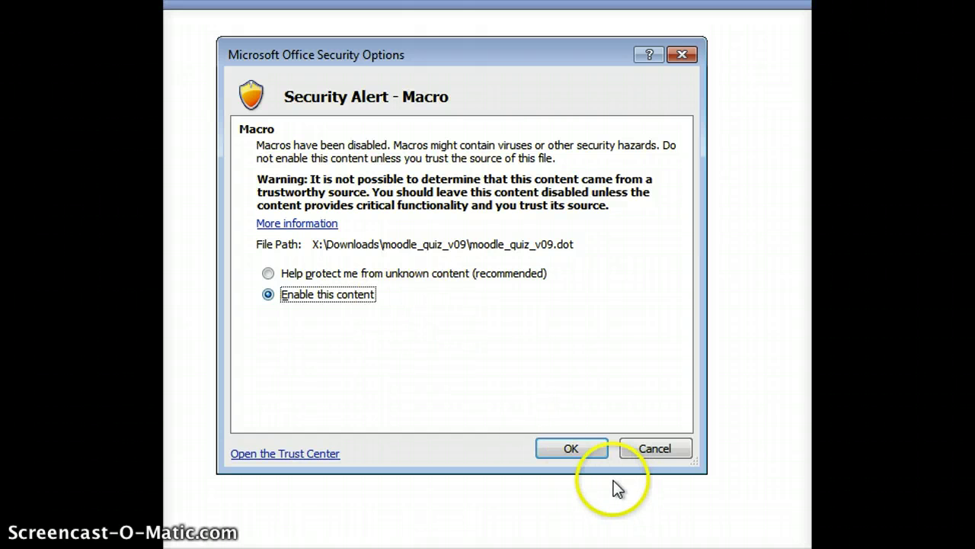
left_click(575, 448)
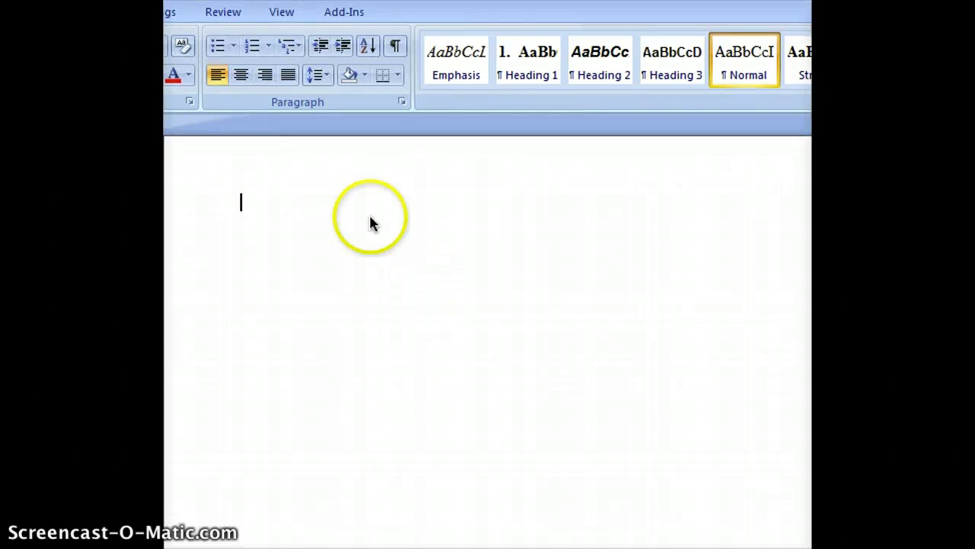
Insert a MultiChoice question from the Moodle add-in and replace its placeholder with "Grover is a:"
left_click(335, 12)
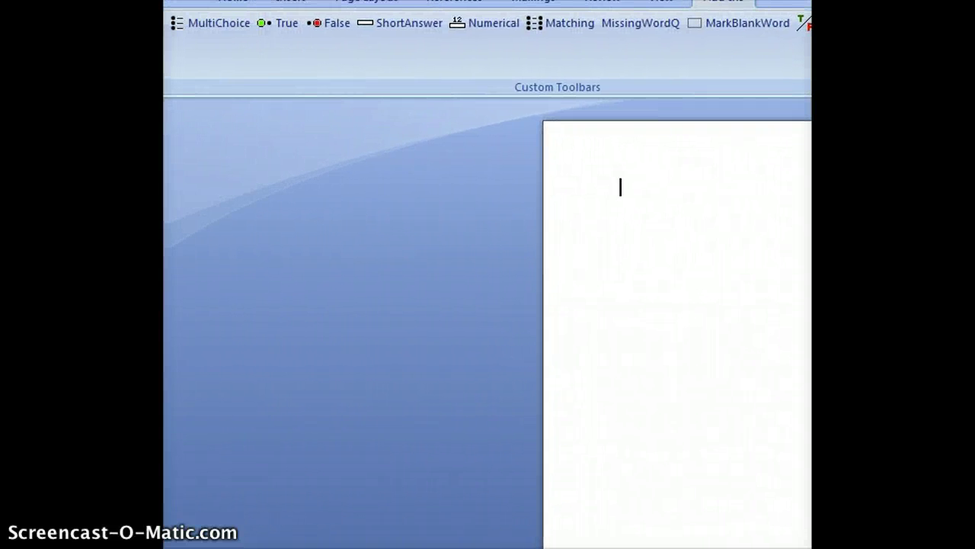
left_click(228, 27)
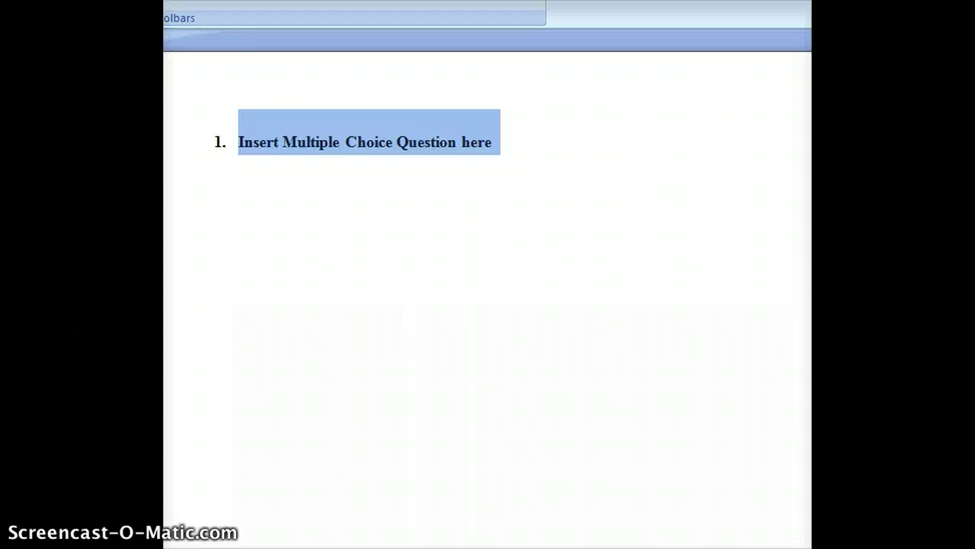
left_click(393, 145)
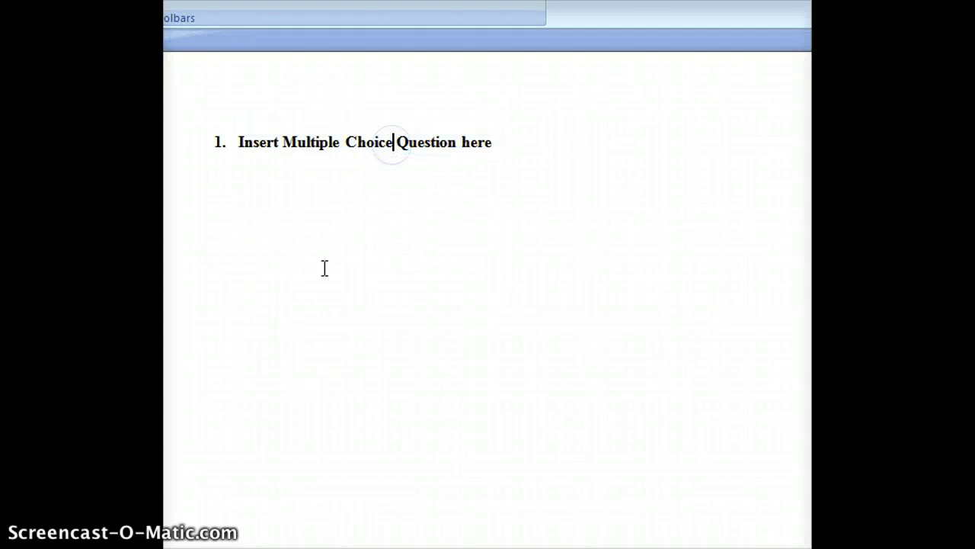
type("Grover is a:")
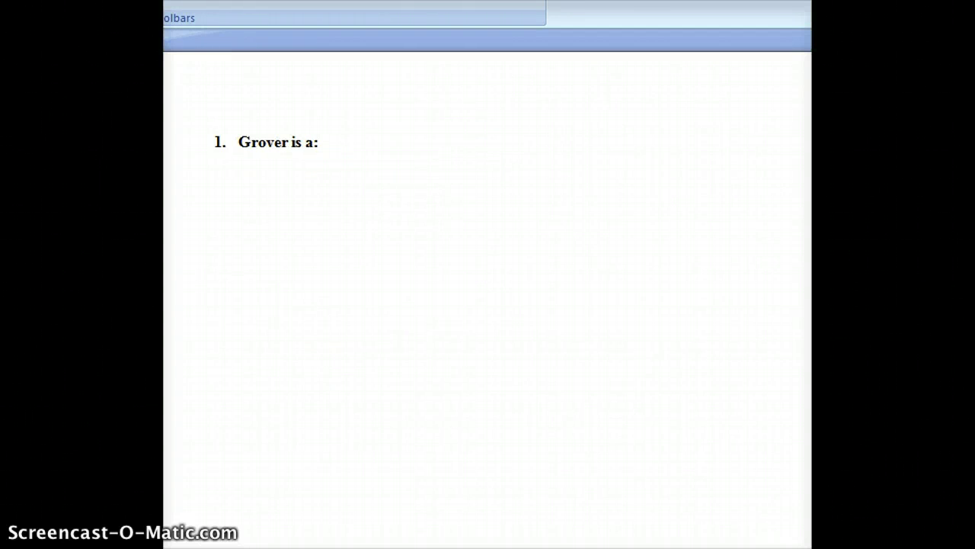
Add Muppet as the correct answer to the Grover question, with Super hero, Elephant and Canary as incorrect answers
left_click(262, 520)
left_click(588, 299)
key("ctrl+v")
type("Muppet")
key("Return")
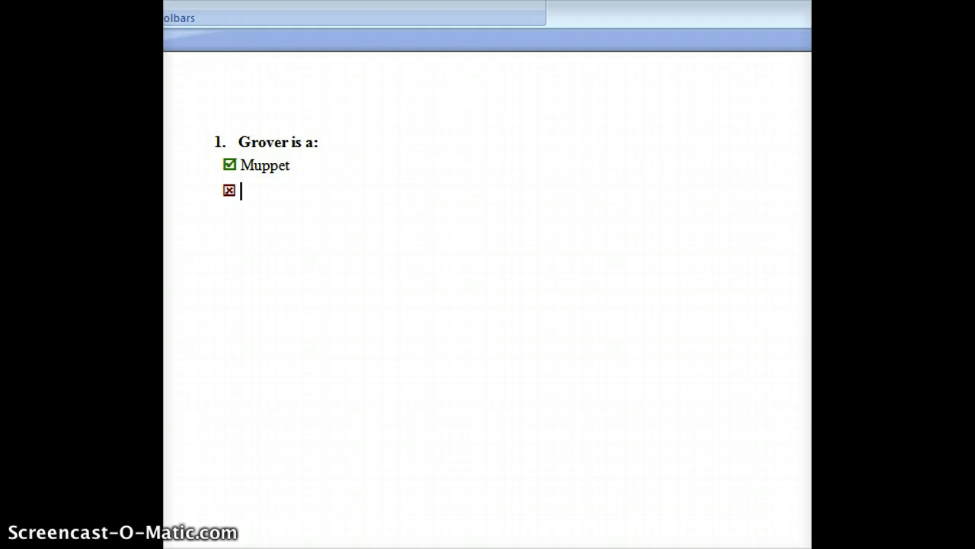
type("Super hero")
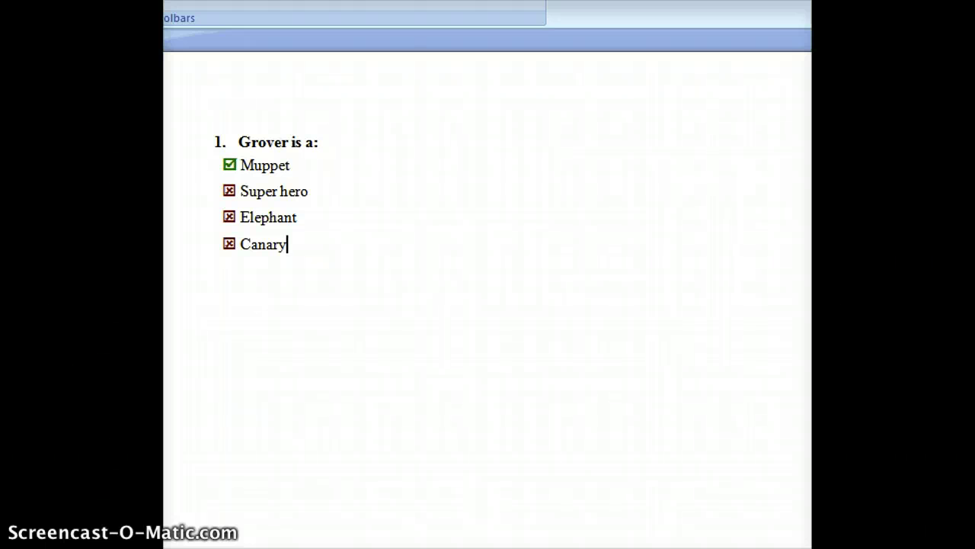
left_click(363, 285)
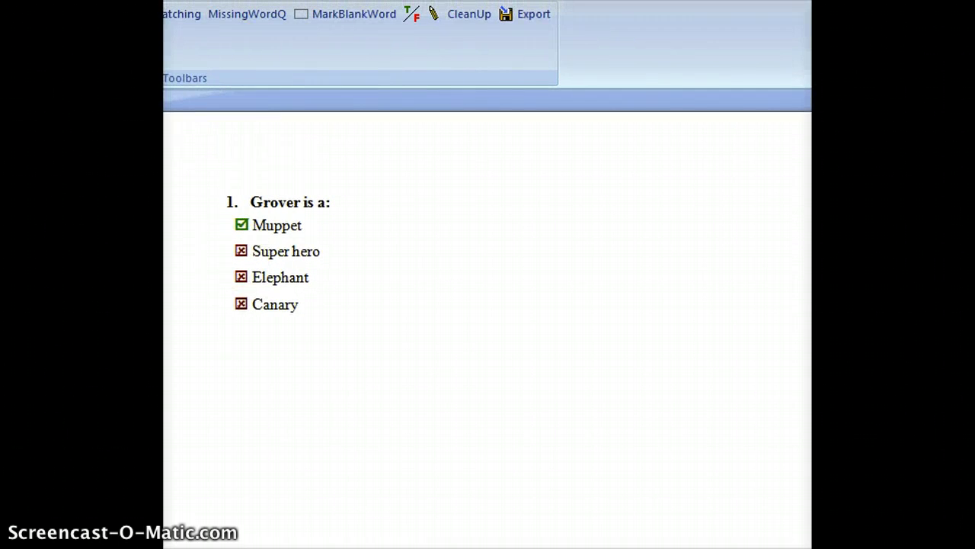
Add the missing-word question "Once upon a time there were three bears." and mark "bears" as the blank word
left_click(247, 14)
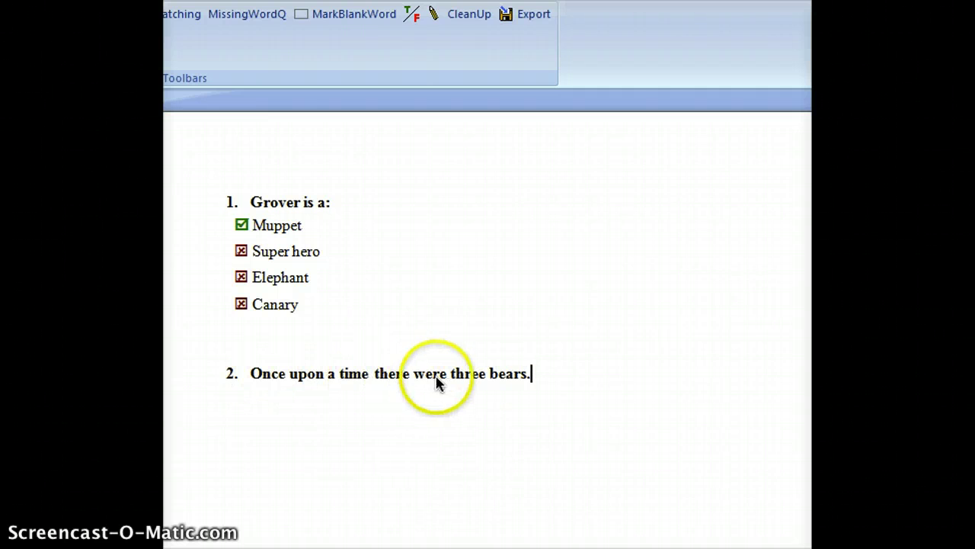
double_click(509, 373)
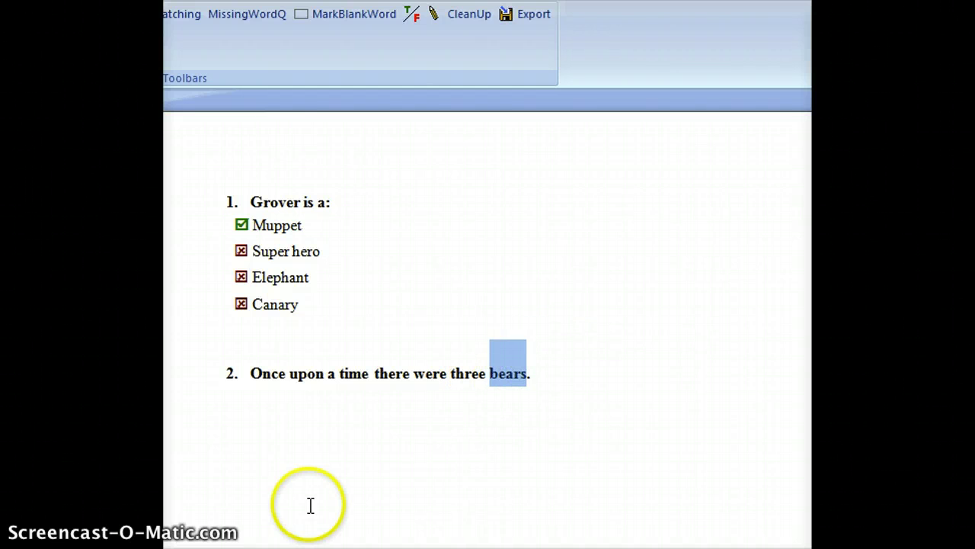
left_click(336, 14)
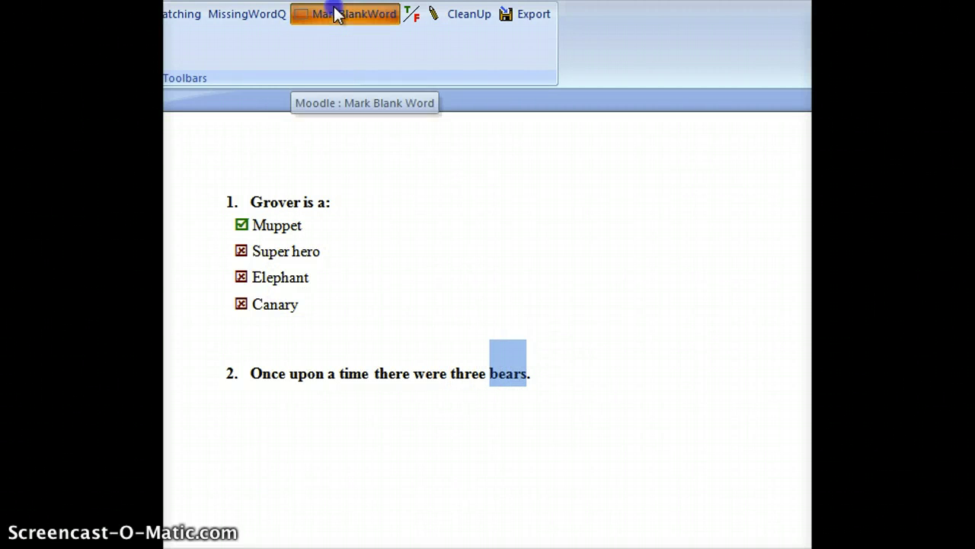
left_click(456, 373)
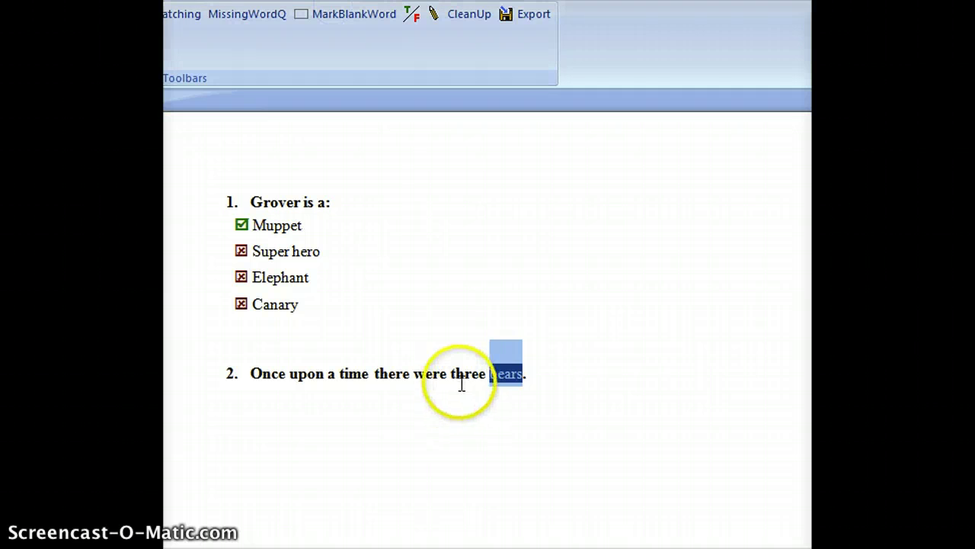
left_click(621, 394)
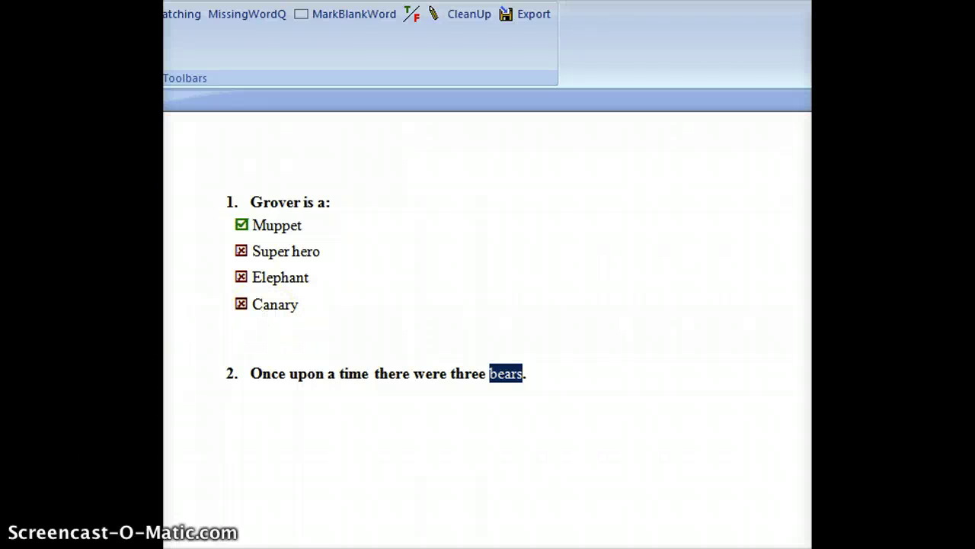
Add "The Calgary Flames are a member of the" with lettered choices NHL, WHL, AHL, NFL, and apply the Q Multi Choice style to the question line
left_click(271, 533)
type("The Calgary Flames are a member of the NHL WHL AHL NFL")
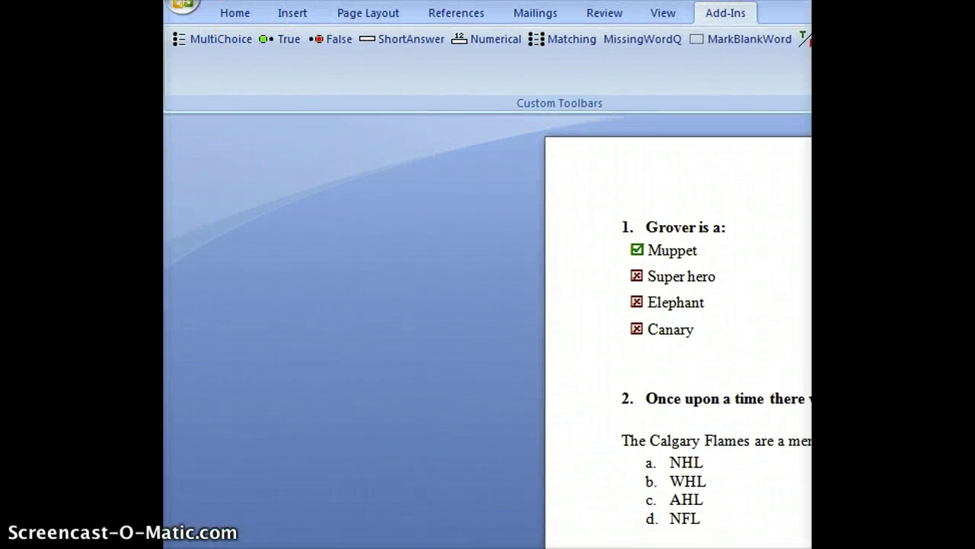
left_click(251, 16)
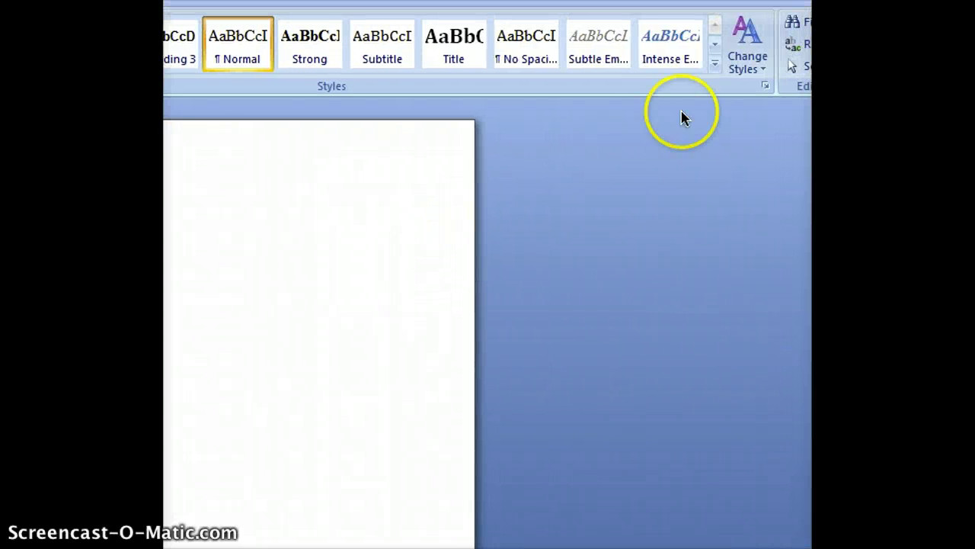
left_click(765, 86)
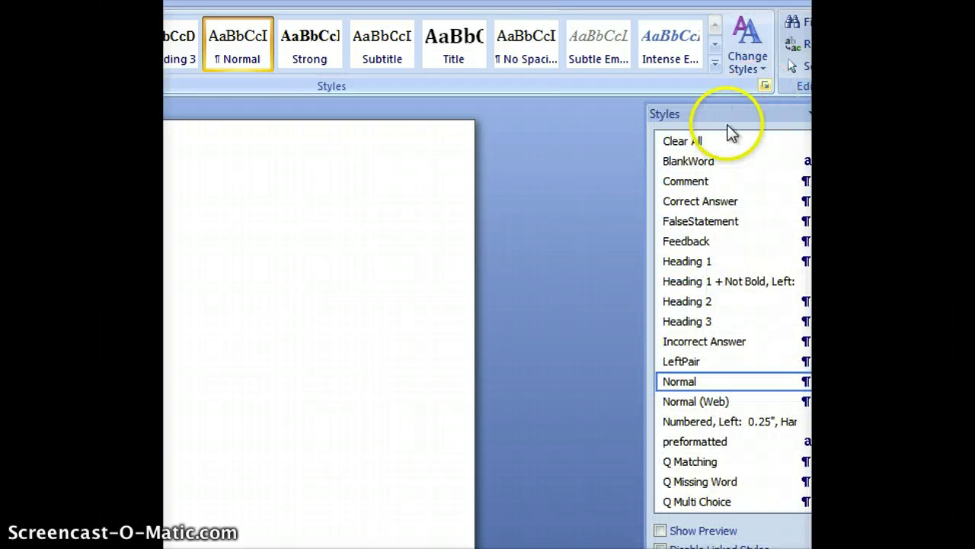
left_click_drag(728, 116, 646, 137)
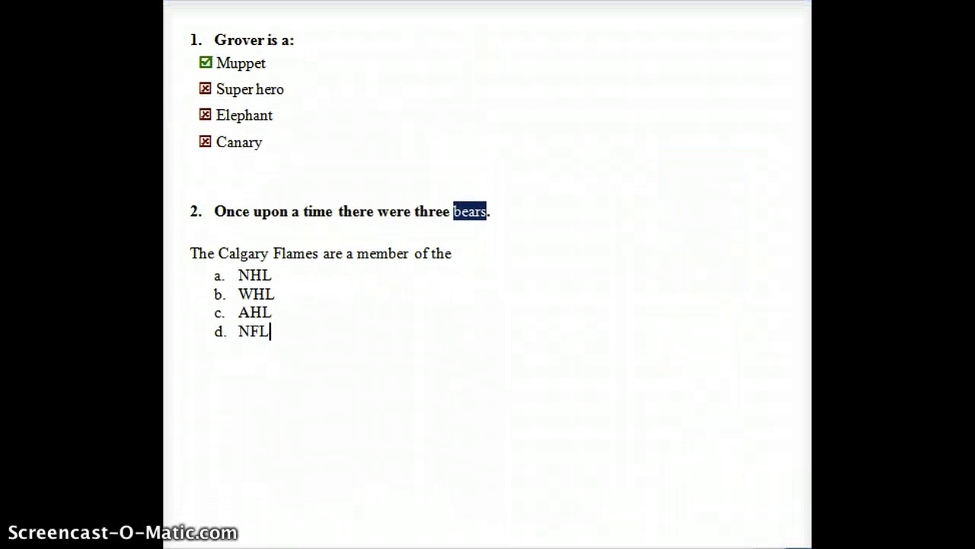
left_click(229, 253)
left_click_drag(807, 0, 610, 11)
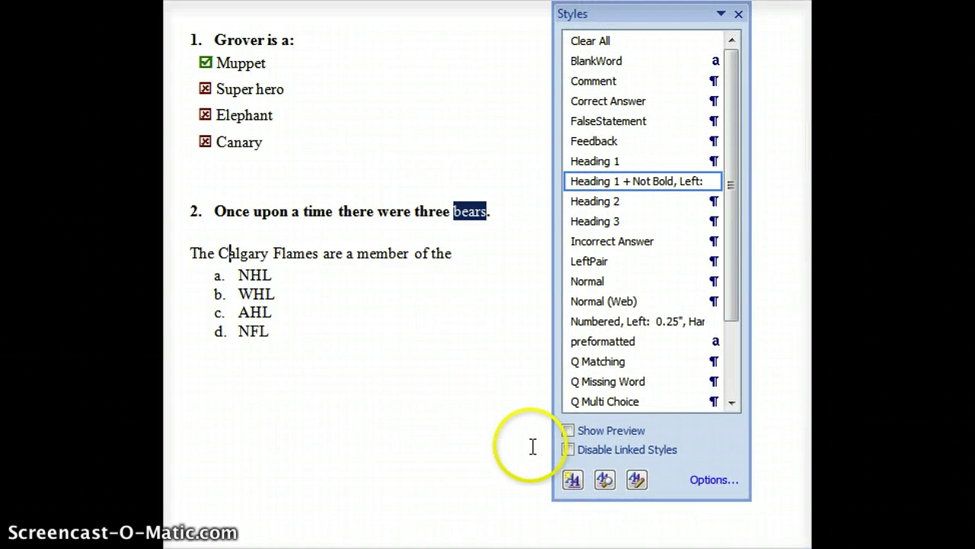
left_click(610, 409)
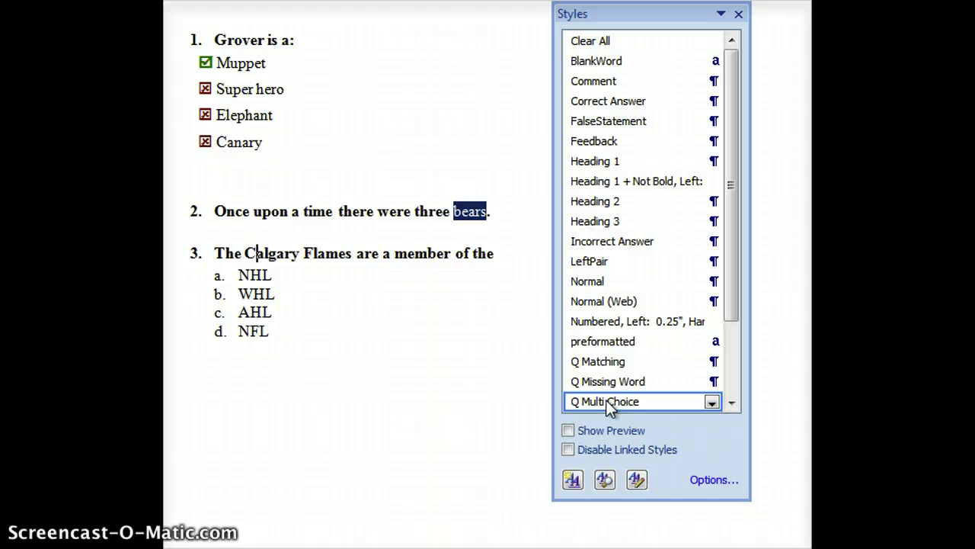
Apply the Correct Answer style to NHL and the Incorrect Answer style to WHL, AHL and NFL, then end the list
left_click(235, 314)
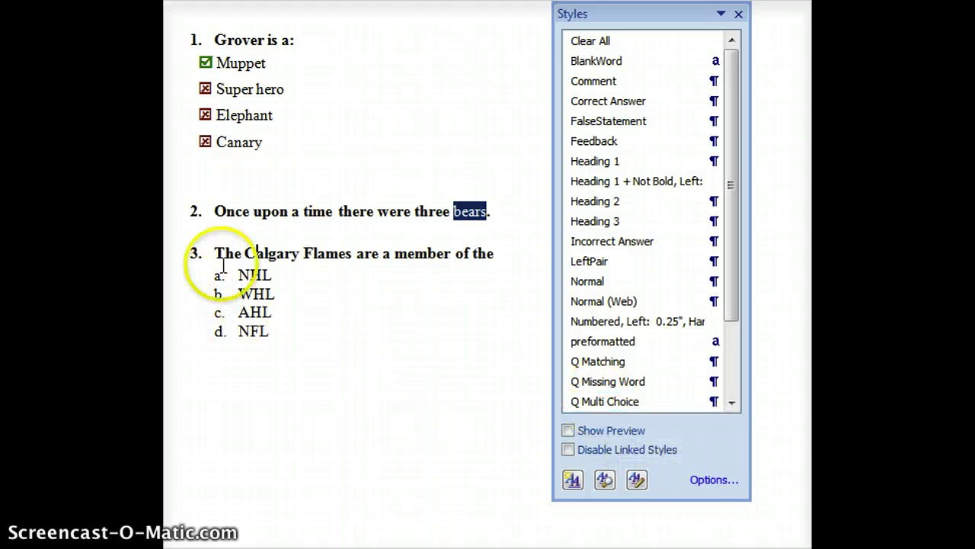
left_click(241, 273)
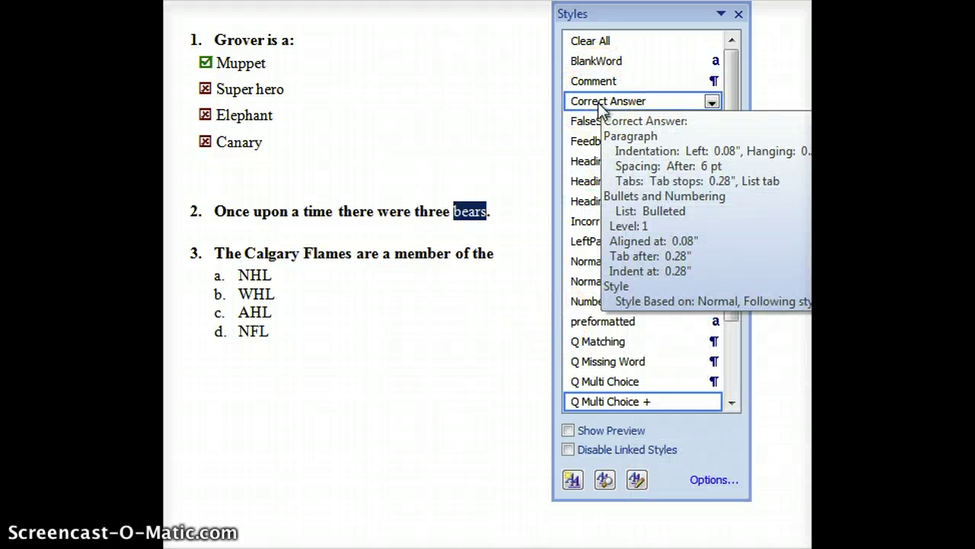
left_click(600, 105)
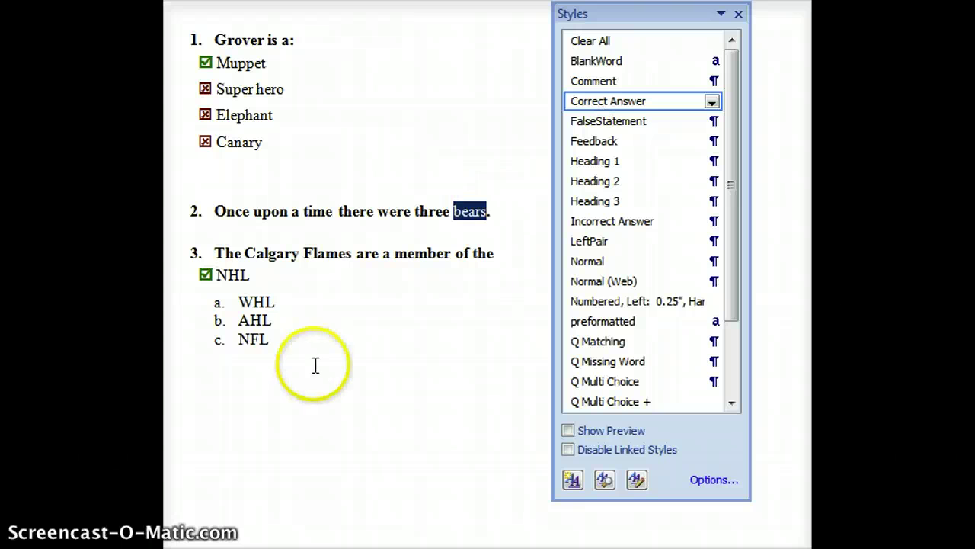
left_click_drag(237, 302, 259, 339)
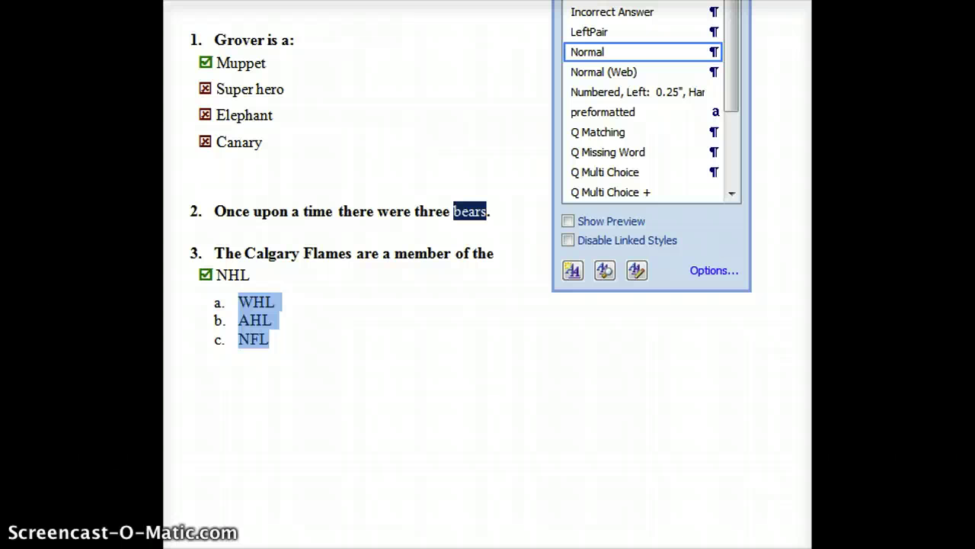
mouse_move(685, 0)
left_mouse_down()
mouse_move(658, 81)
mouse_move(676, 4)
left_mouse_up()
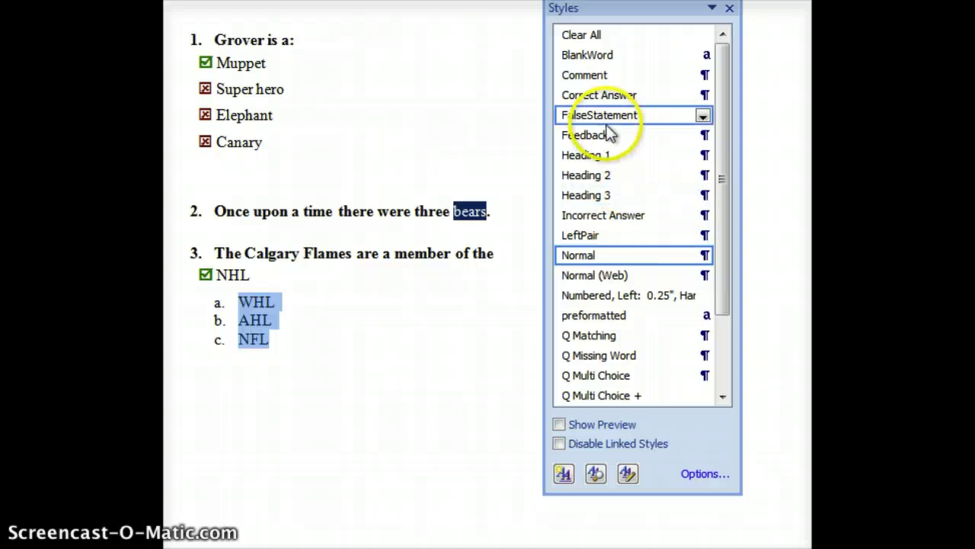
left_click(604, 215)
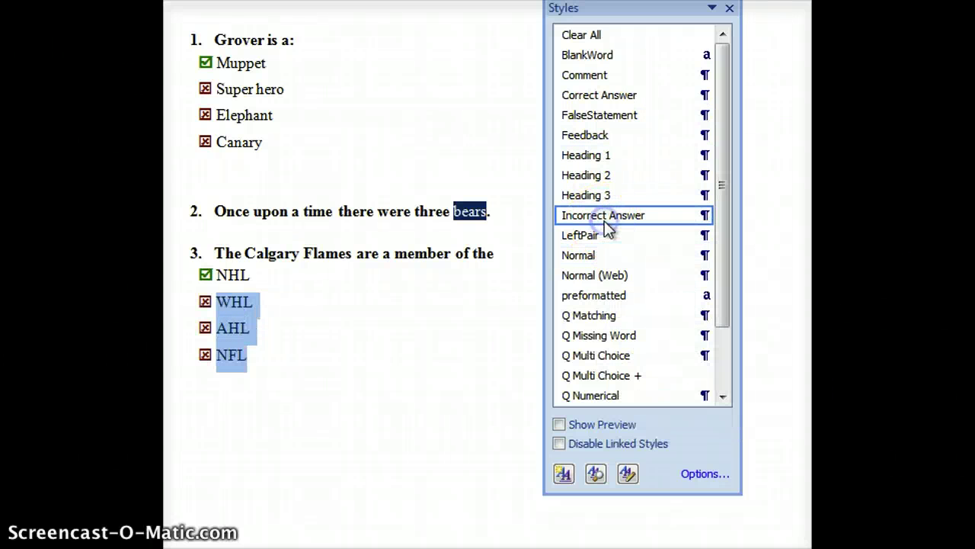
left_click(304, 358)
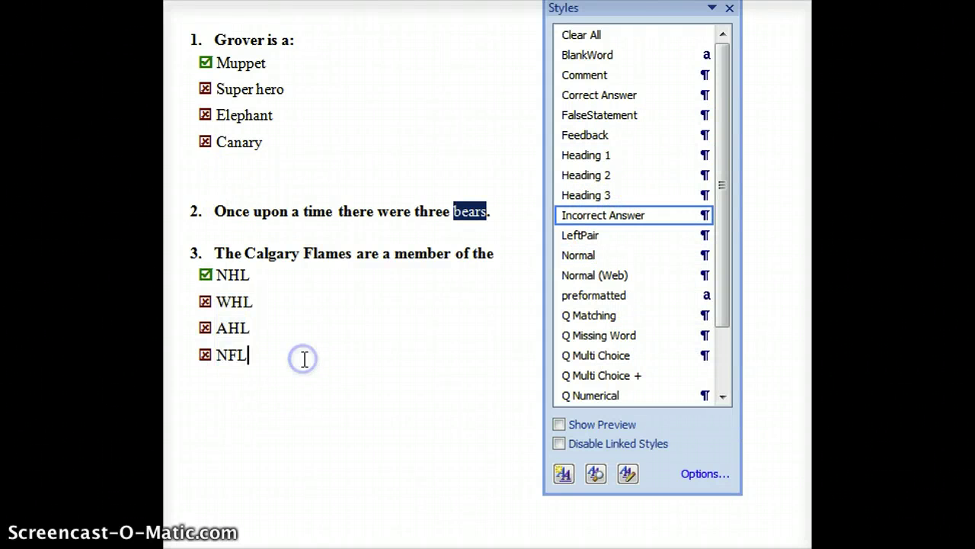
key("Return")
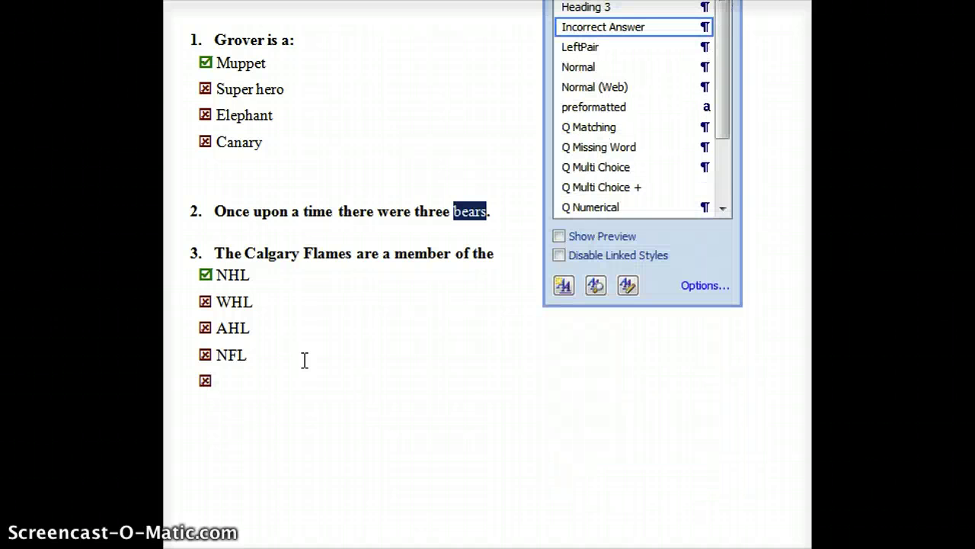
key("Return")
left_click(306, 474)
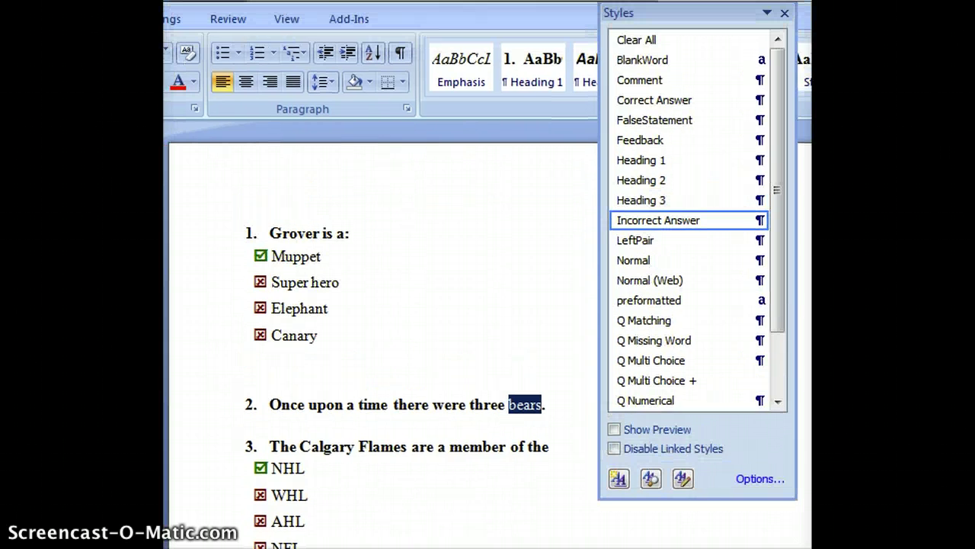
Export the quiz questions to the Desktop as a Word XML Document named Moodle_Questions_20120507
left_click(359, 18)
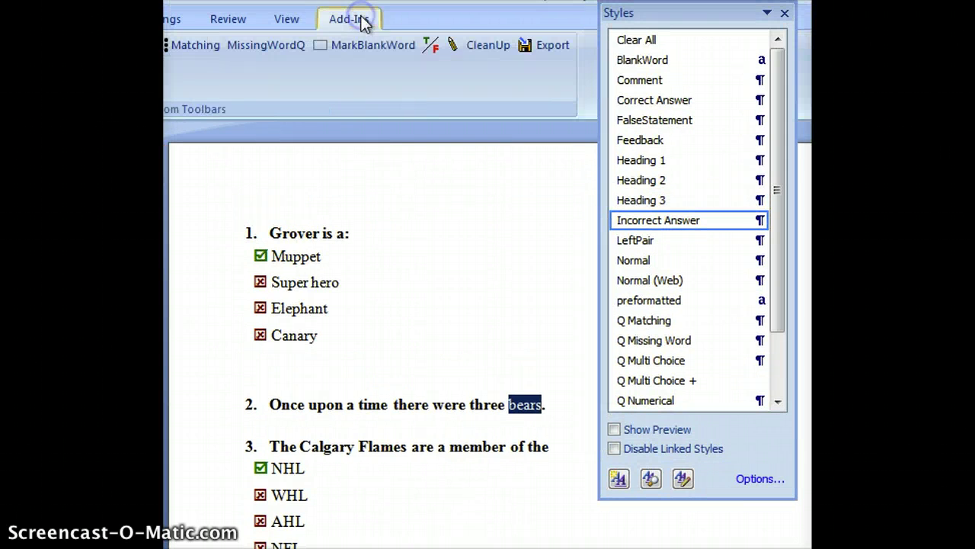
left_click(543, 49)
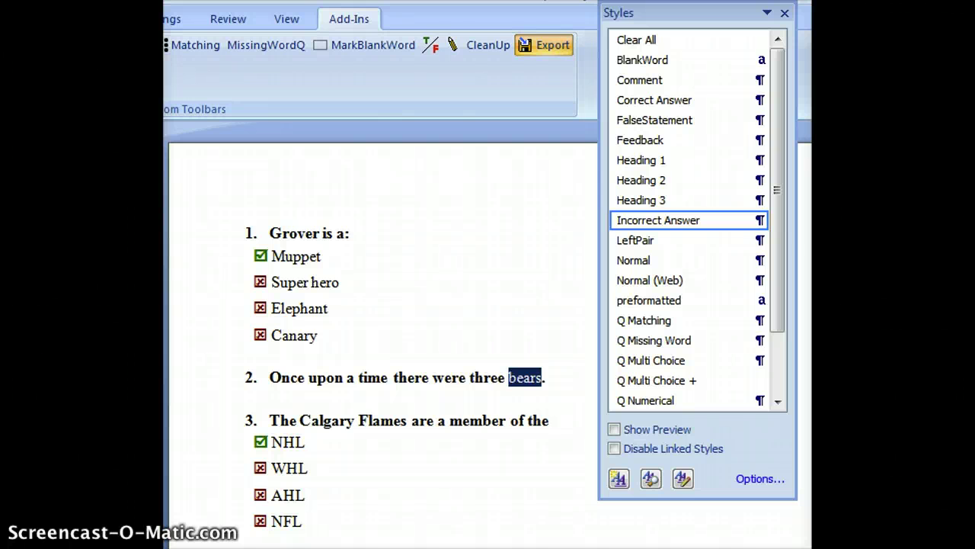
left_click(520, 44)
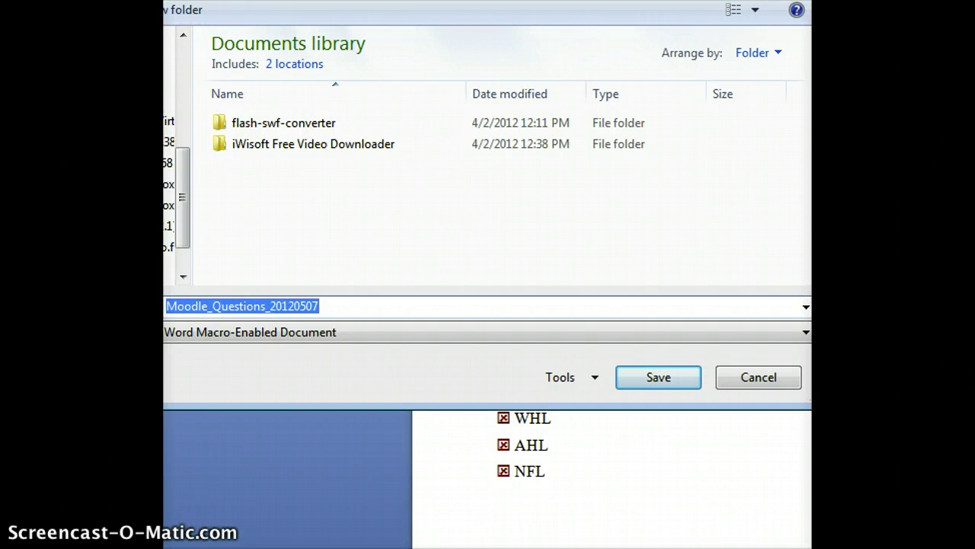
left_click(332, 337)
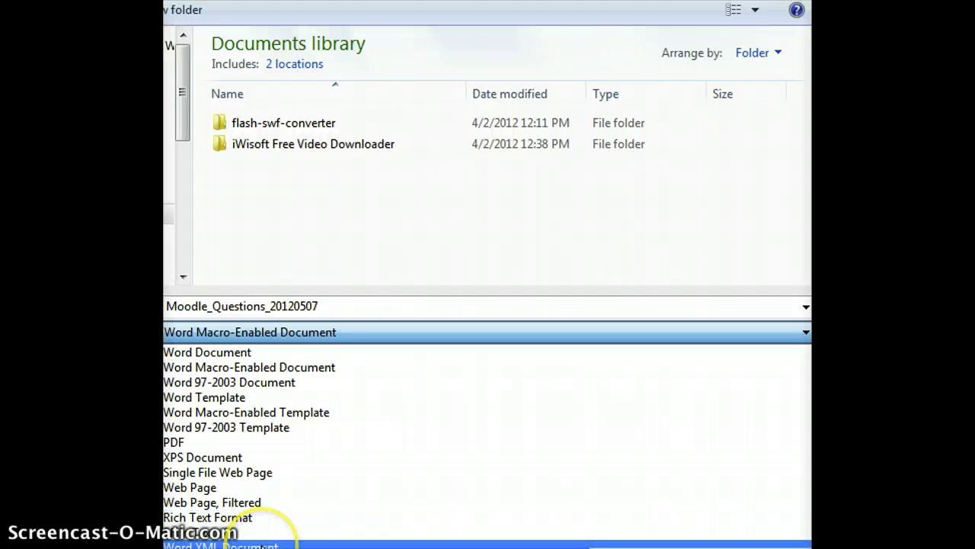
left_click(221, 544)
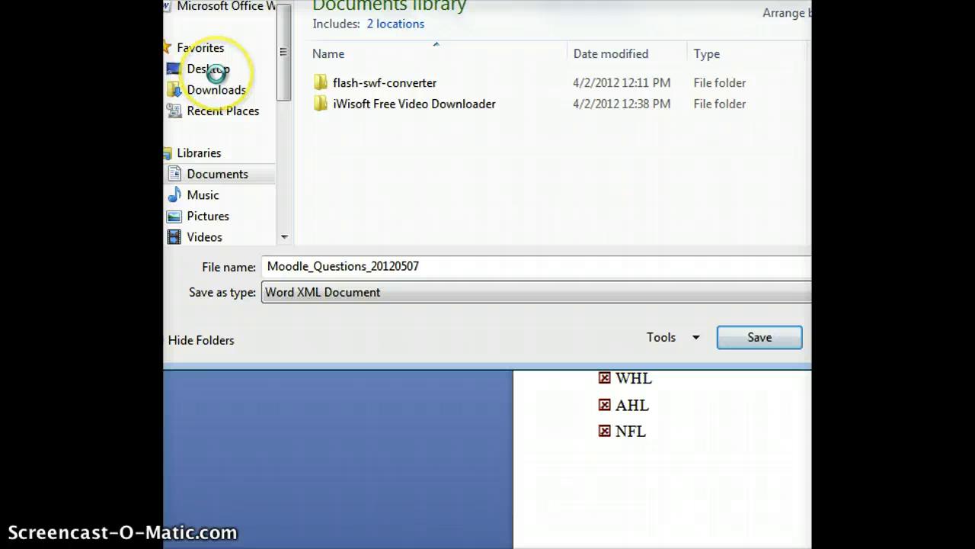
left_click(216, 73)
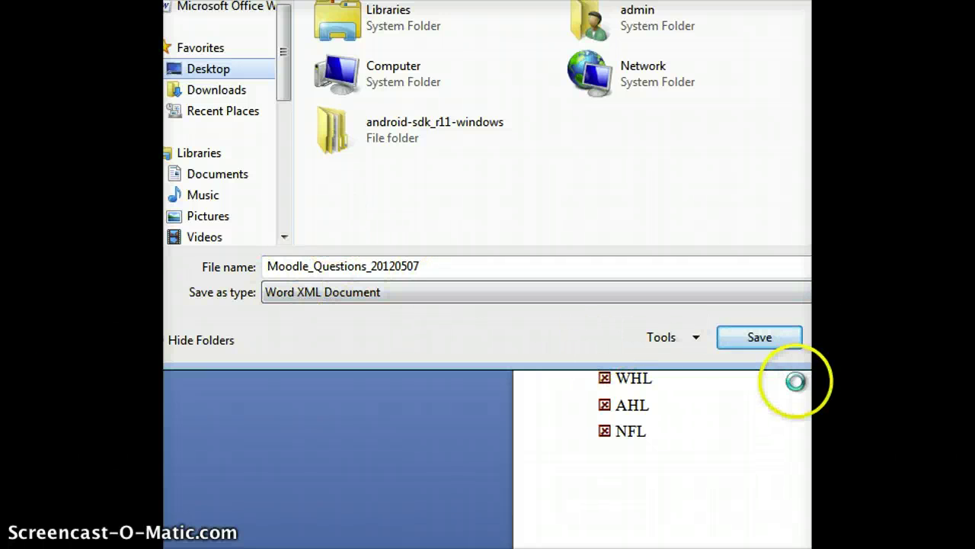
left_click(774, 348)
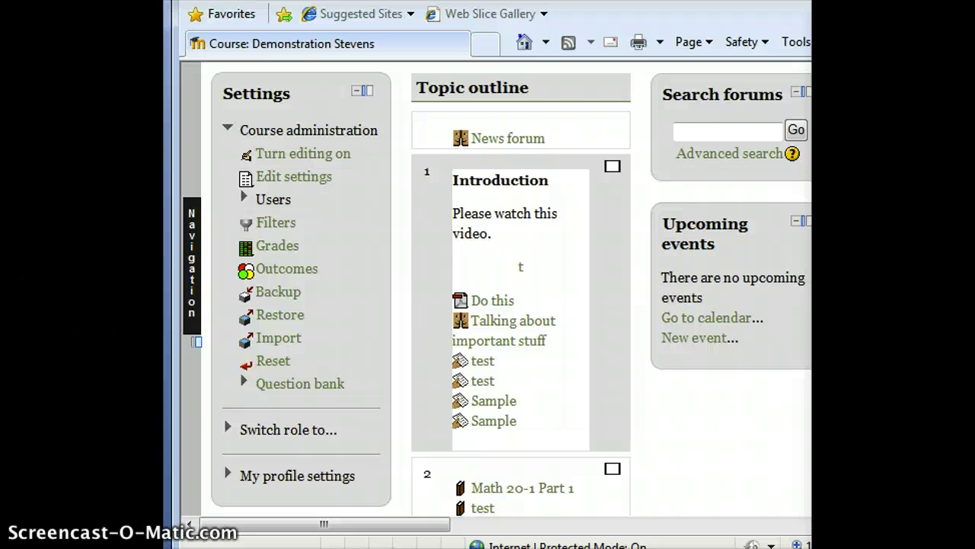
Switch to the Moodle course in the browser, open the question bank's import page and choose Moodle XML format
left_click(246, 383)
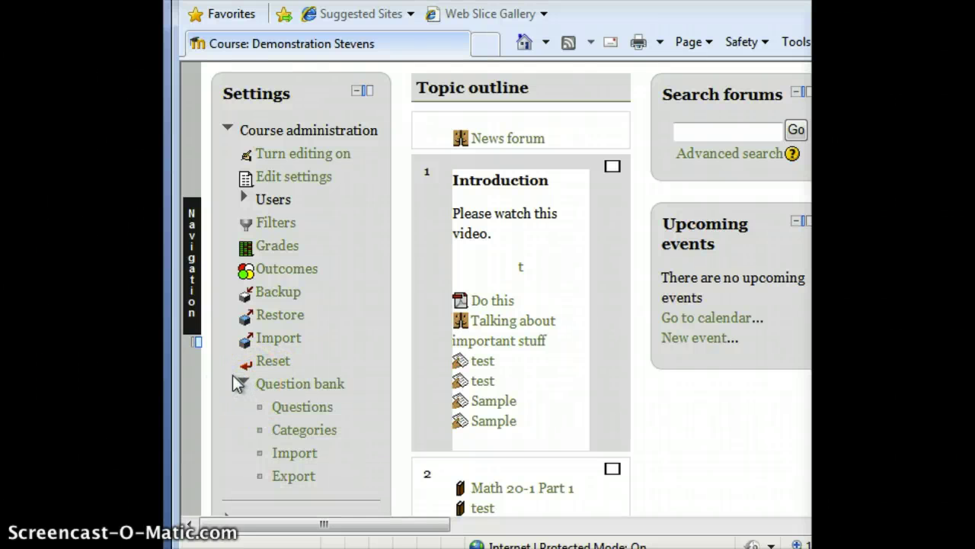
left_click(304, 455)
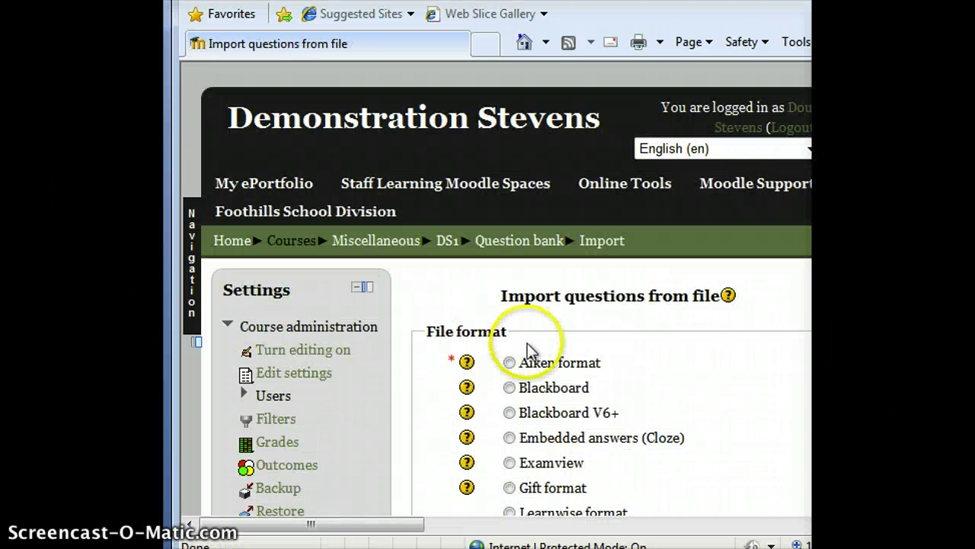
scroll(522, 354, "down", 3)
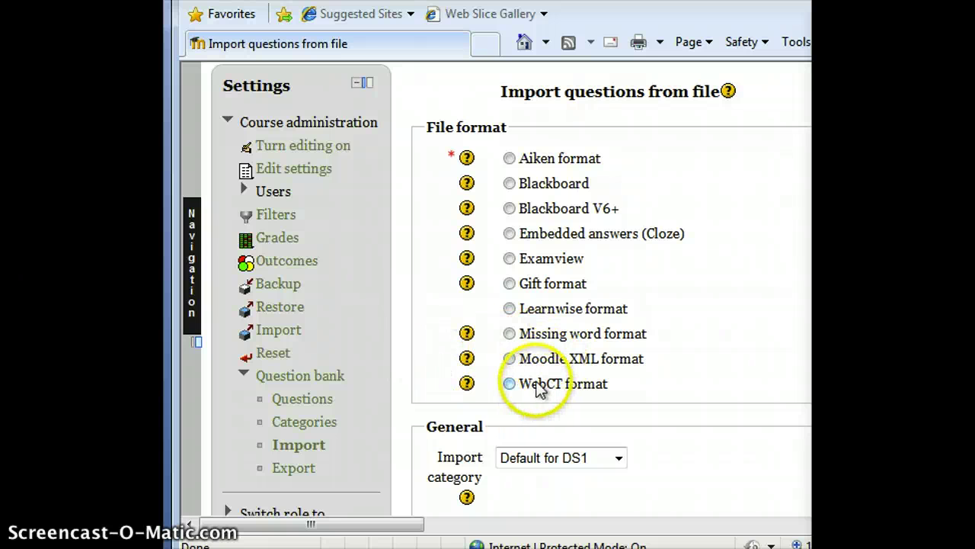
left_click(515, 362)
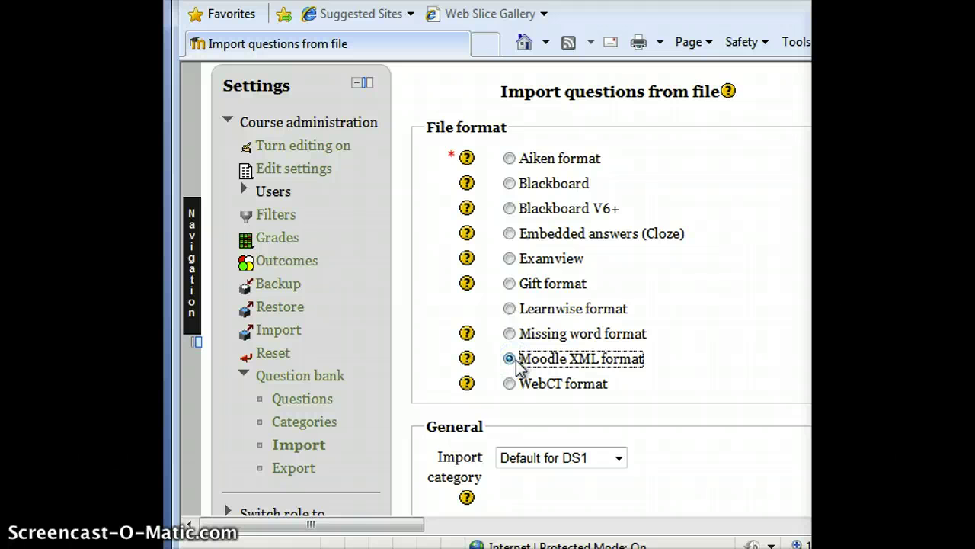
Start choosing the import file with the file upload option and browse the local computer for it
scroll(520, 387, "down", 3)
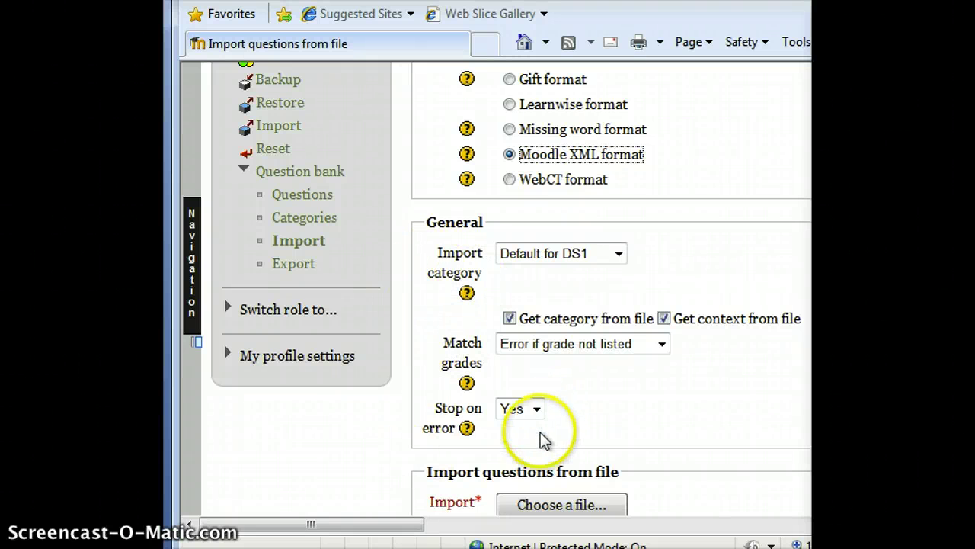
scroll(541, 435, "down", 2)
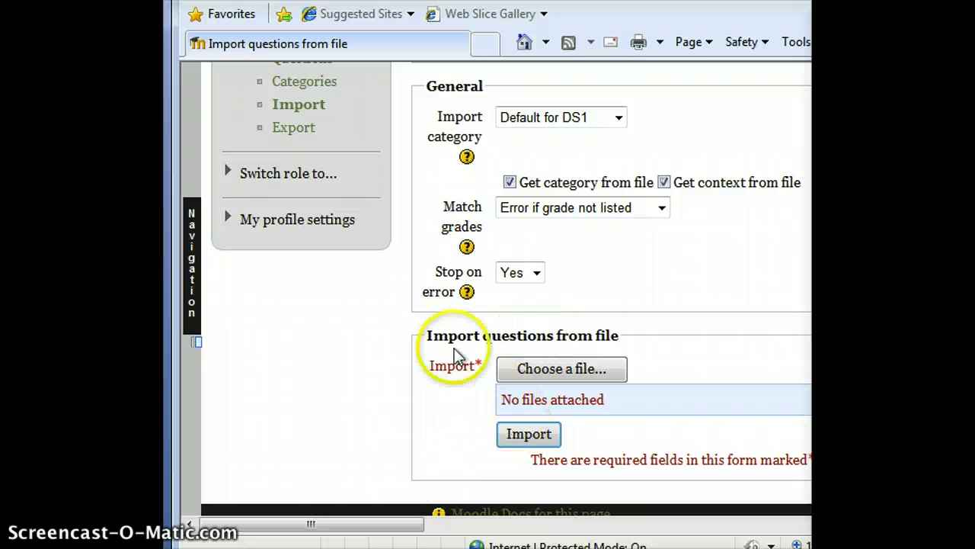
left_click(581, 376)
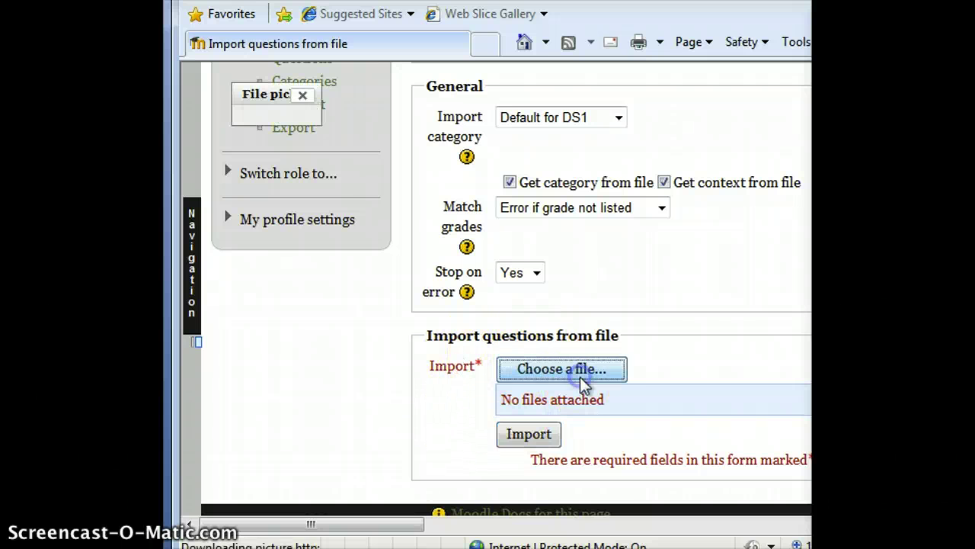
left_click(295, 284)
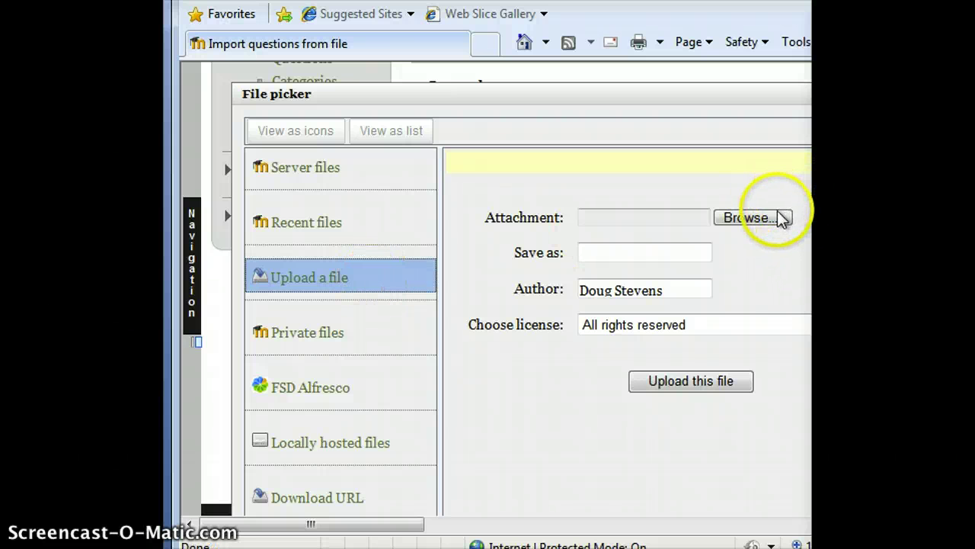
left_click(779, 215)
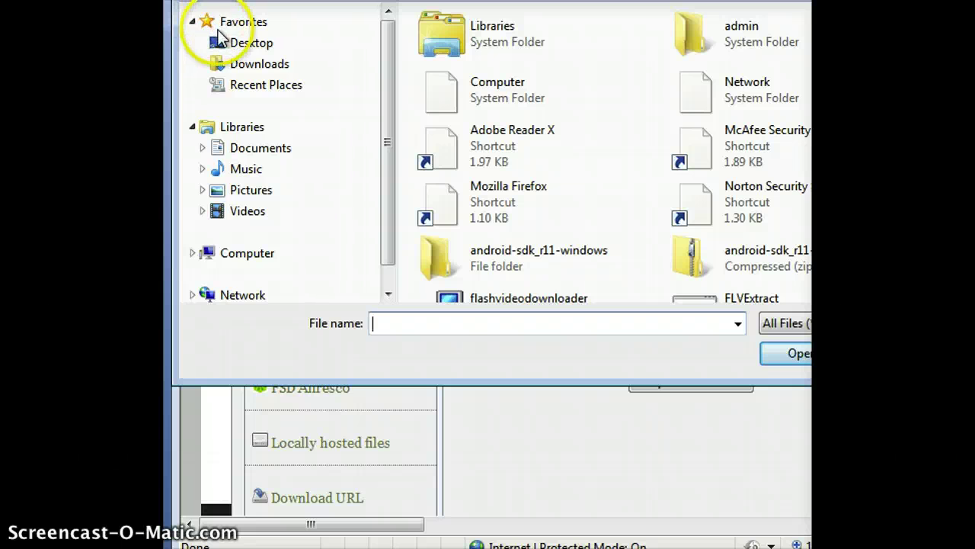
Select the Moodle_Questions_20120507 XML document on the Desktop and upload it as the import file
scroll(207, 35, "down", 2)
scroll(243, 65, "up", 2)
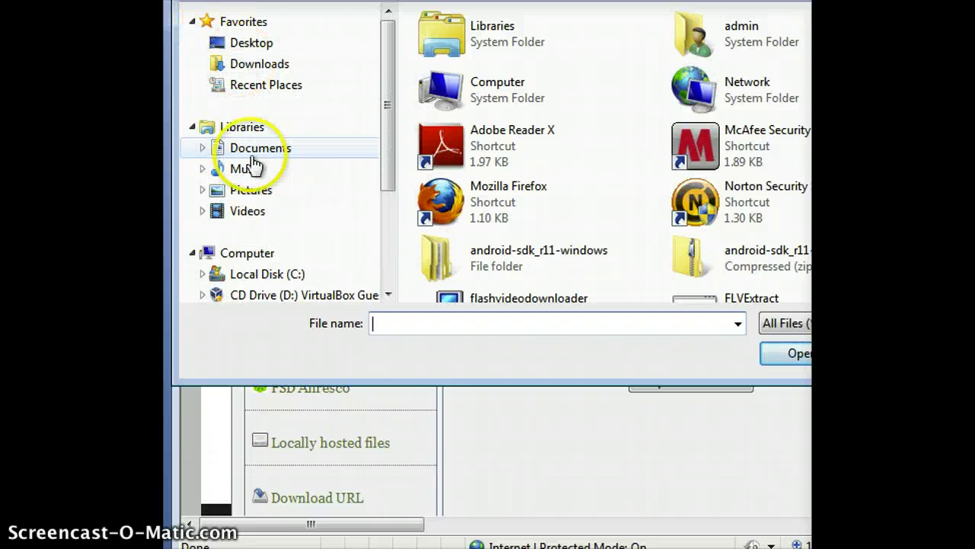
left_click(261, 43)
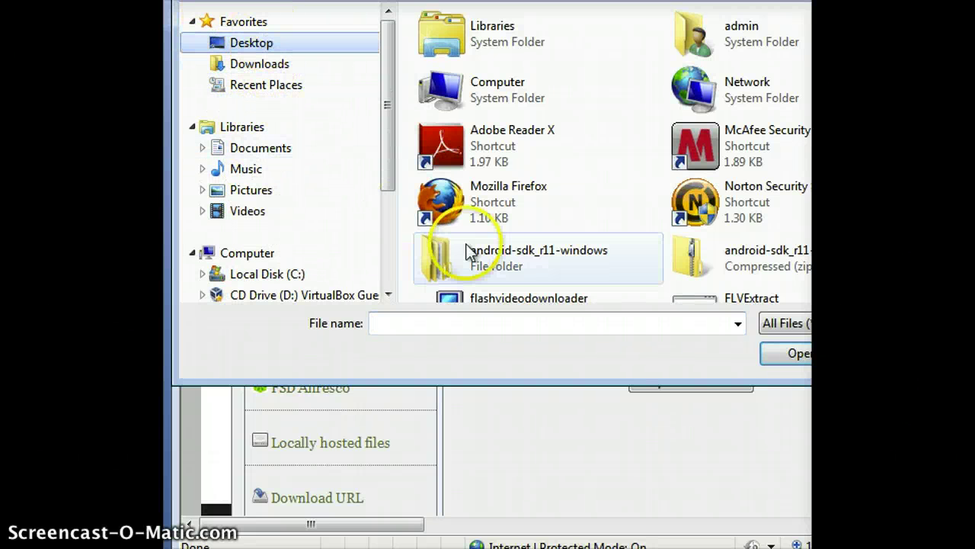
scroll(675, 262, "down", 3)
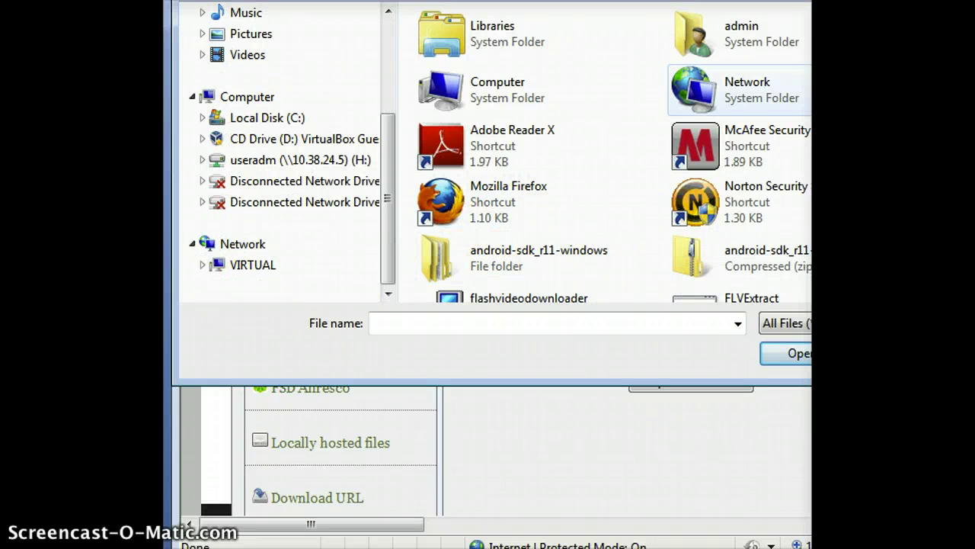
scroll(747, 64, "down", 4)
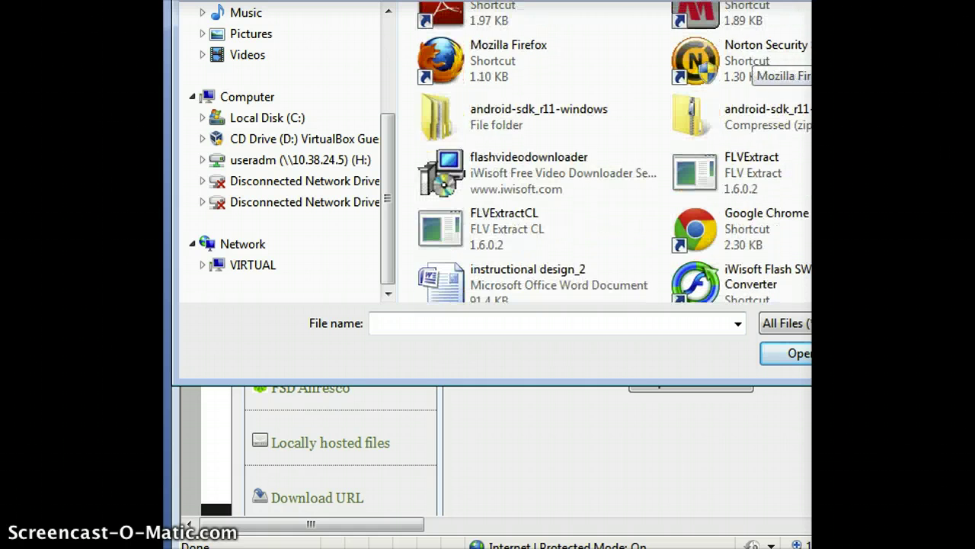
scroll(746, 64, "down", 2)
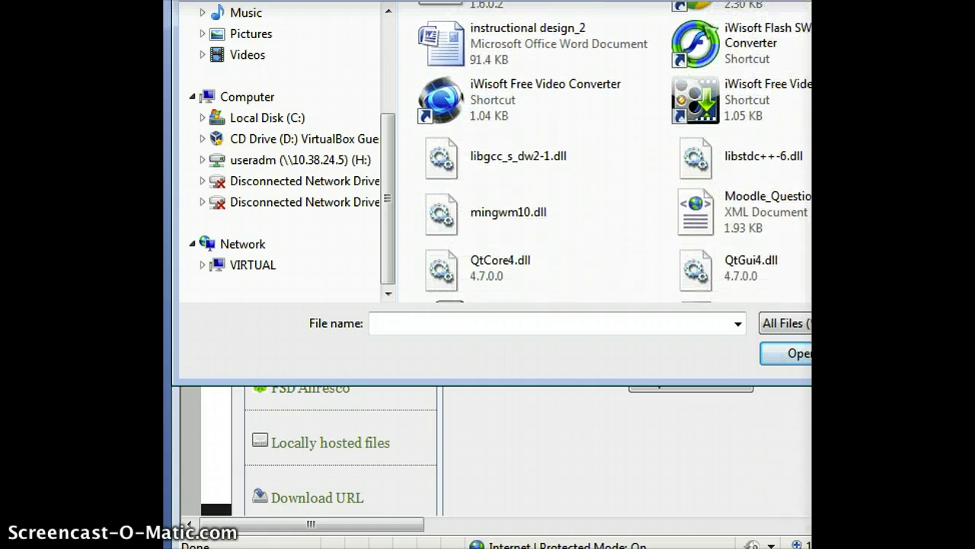
left_click_drag(667, 0, 667, 5)
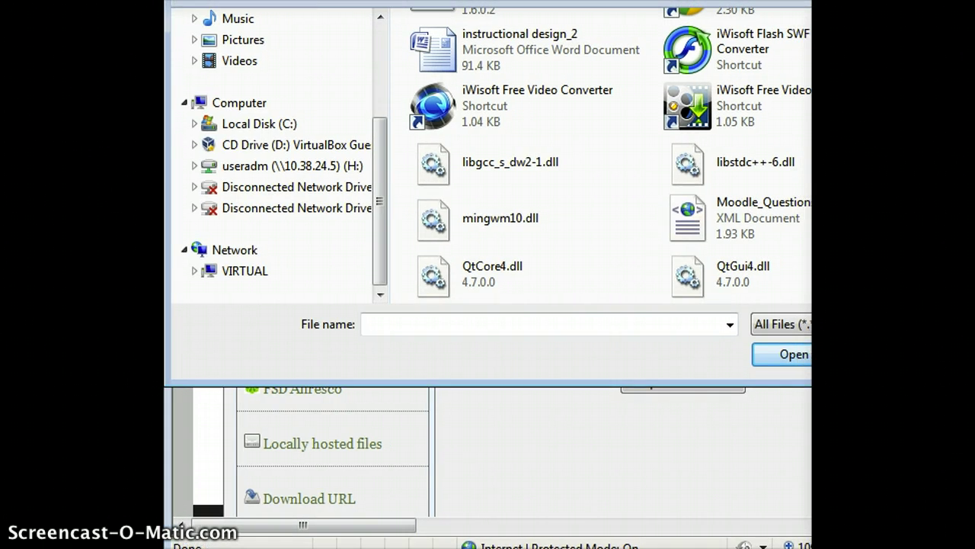
left_click(608, 196)
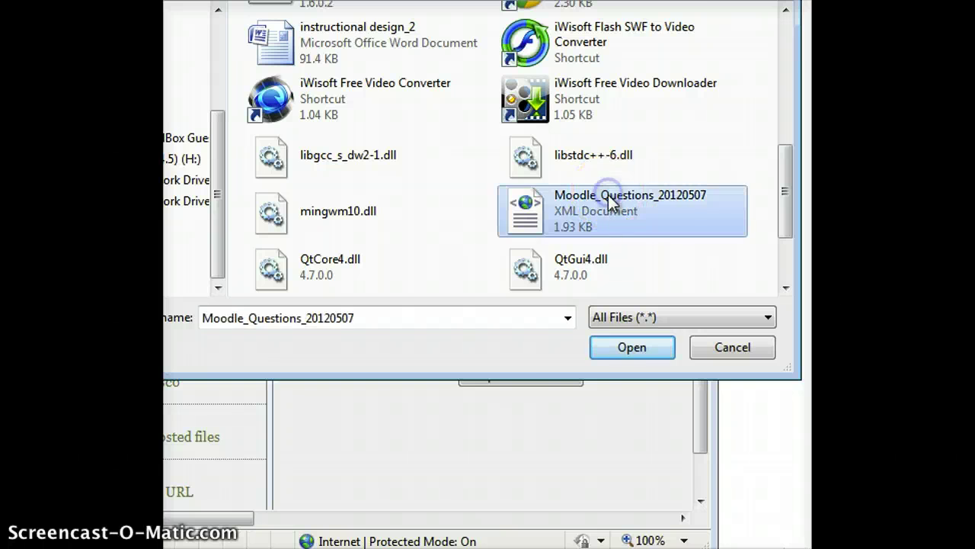
left_click(625, 347)
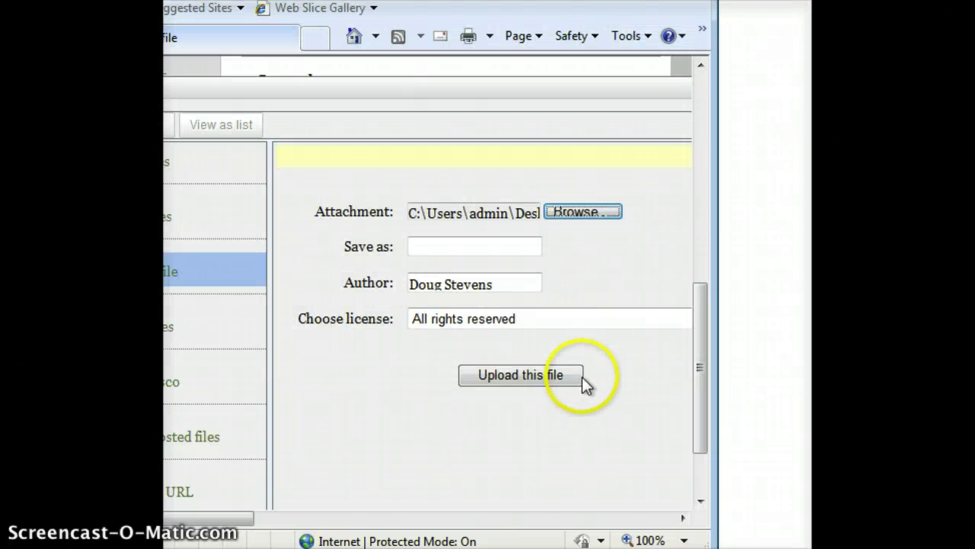
left_click(554, 379)
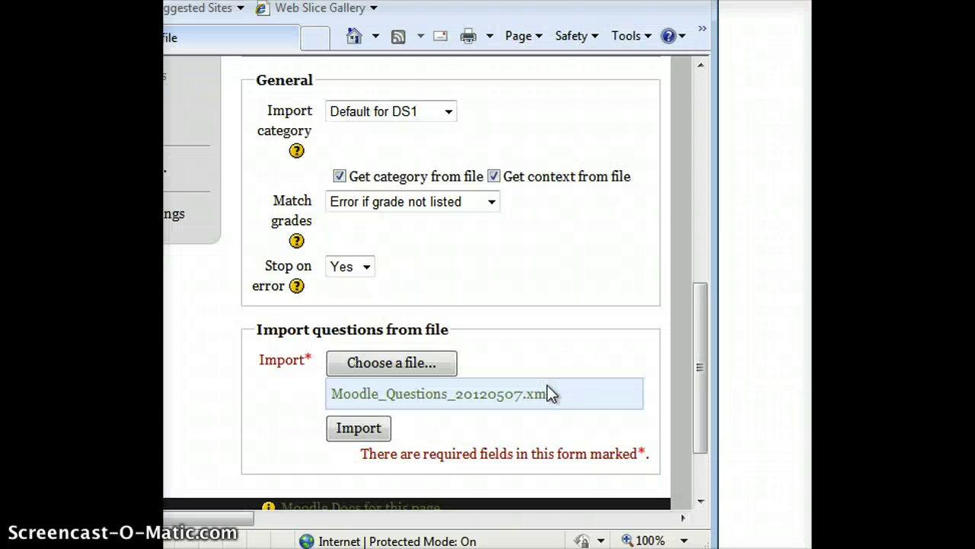
Import the questions from the uploaded file and continue to the question bank
left_click(358, 428)
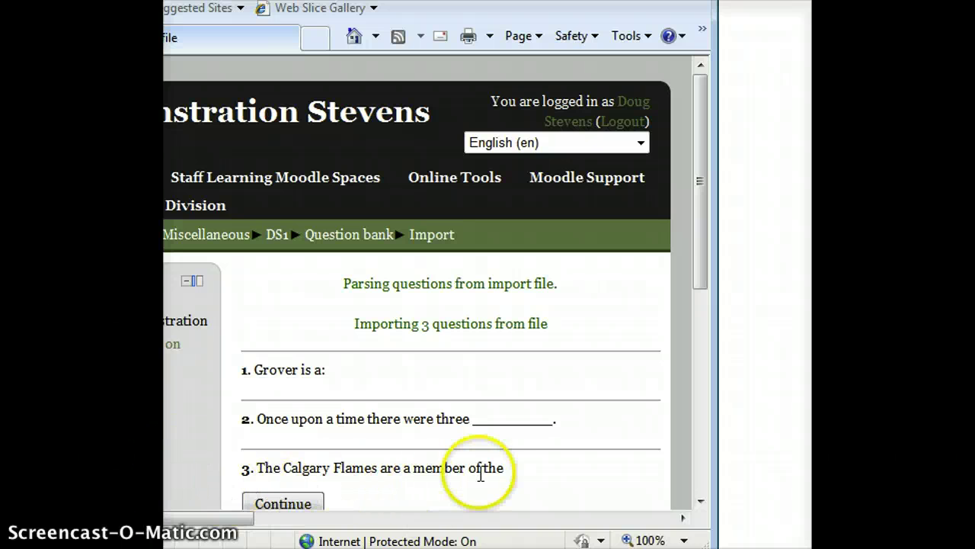
scroll(505, 484, "down", 3)
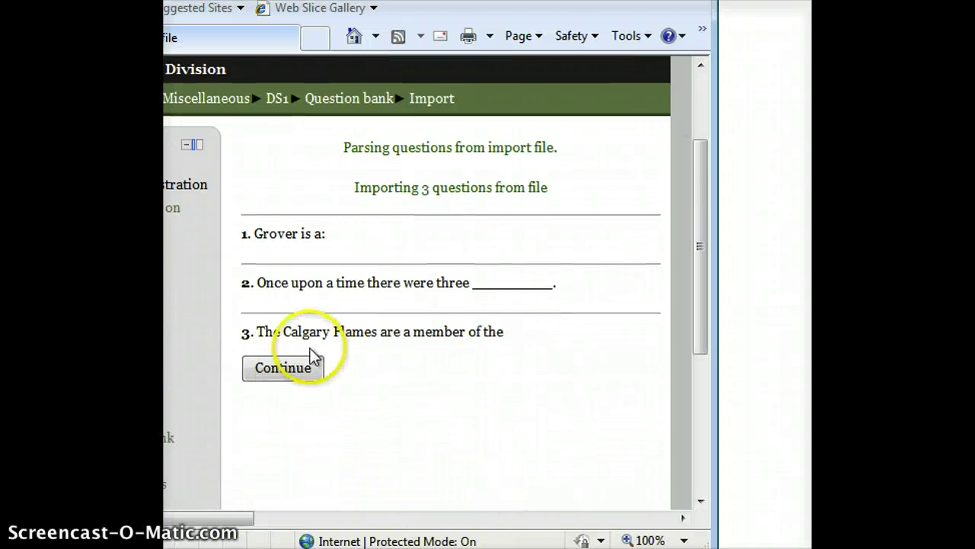
left_click(308, 368)
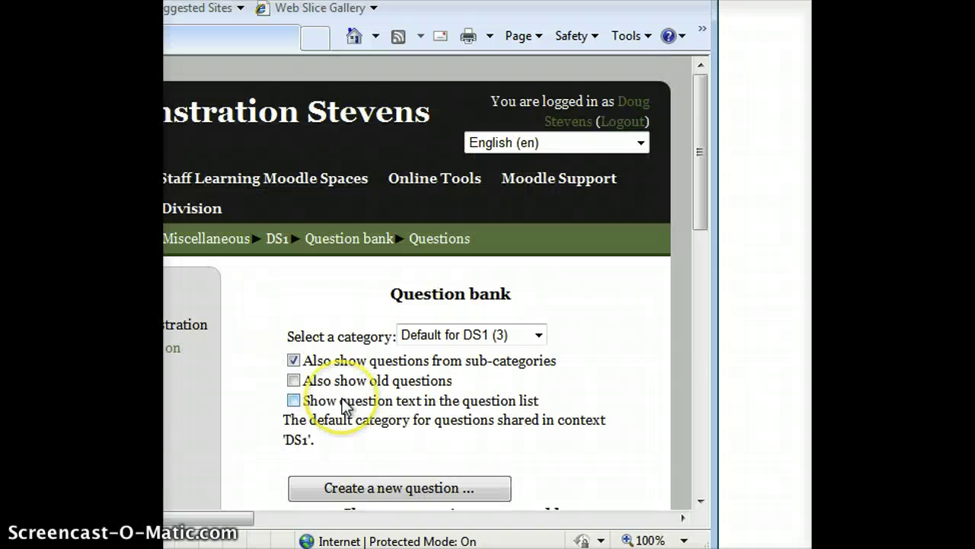
Preview the imported "Grover is a:" question from the question list
scroll(345, 404, "down", 5)
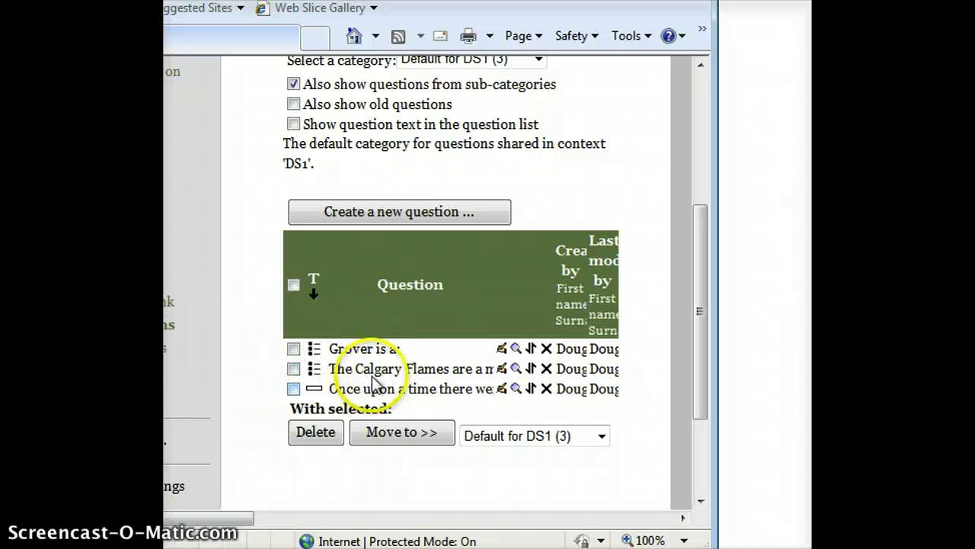
left_click(516, 349)
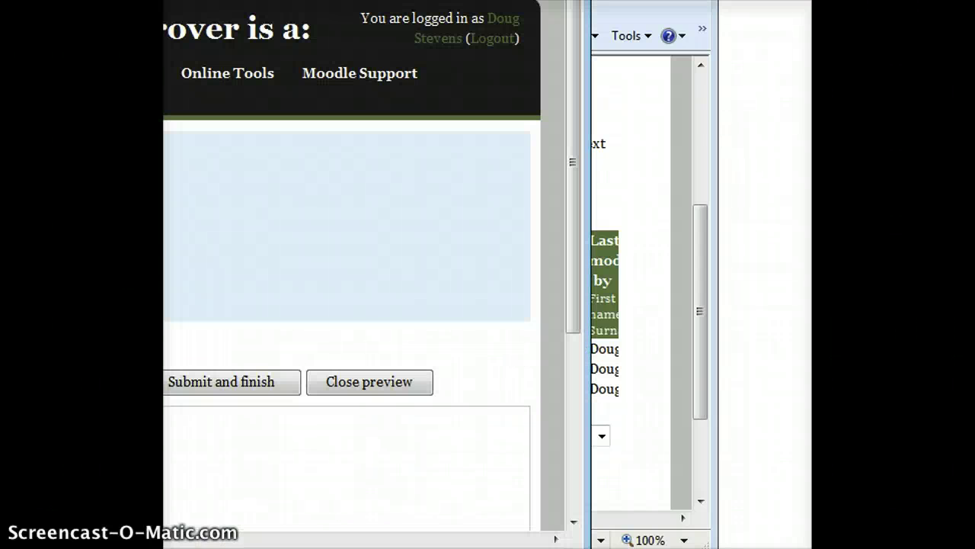
left_click_drag(229, 0, 602, 0)
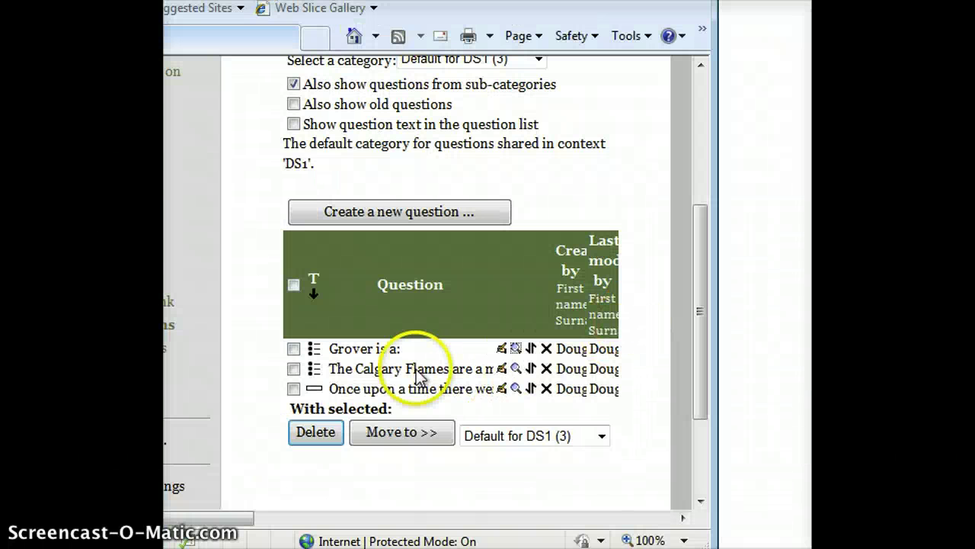
Preview the imported "Once upon a time there were three" question and place the cursor in its answer blank
left_click(504, 392)
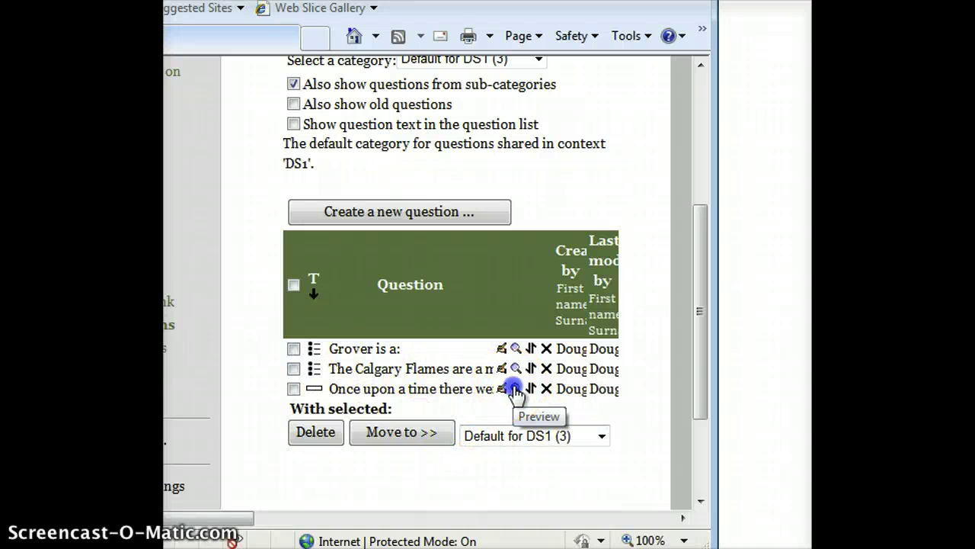
left_click(515, 389)
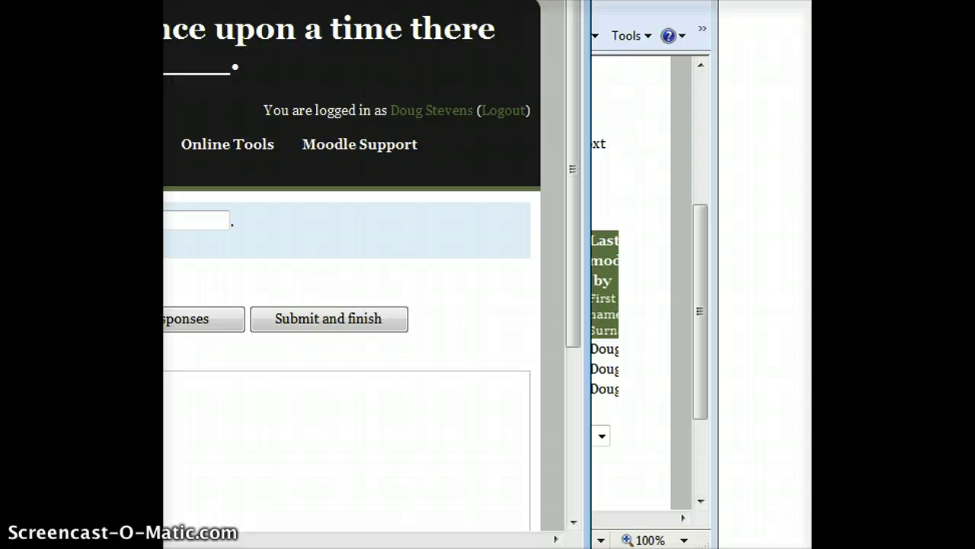
left_click_drag(175, 0, 540, 0)
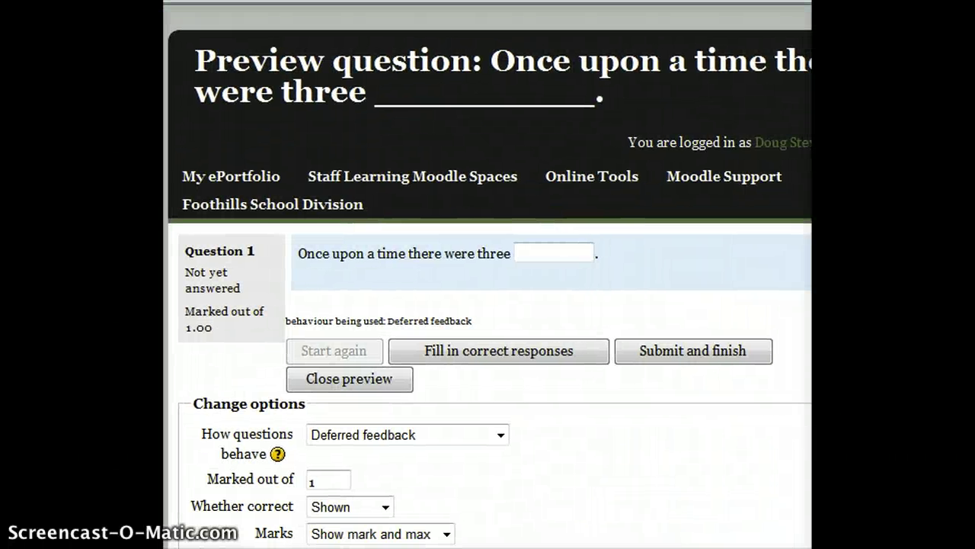
left_click(525, 254)
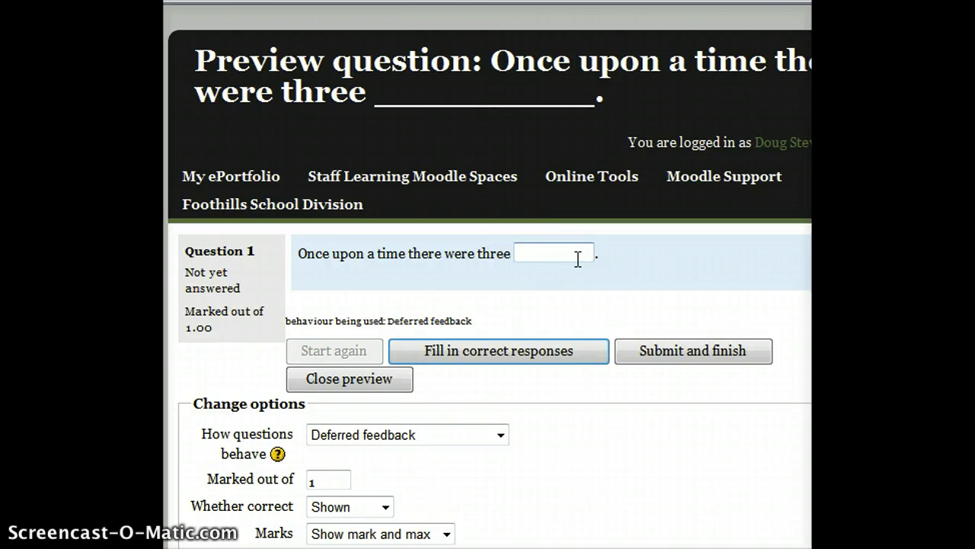
left_click(312, 359)
left_click(383, 24)
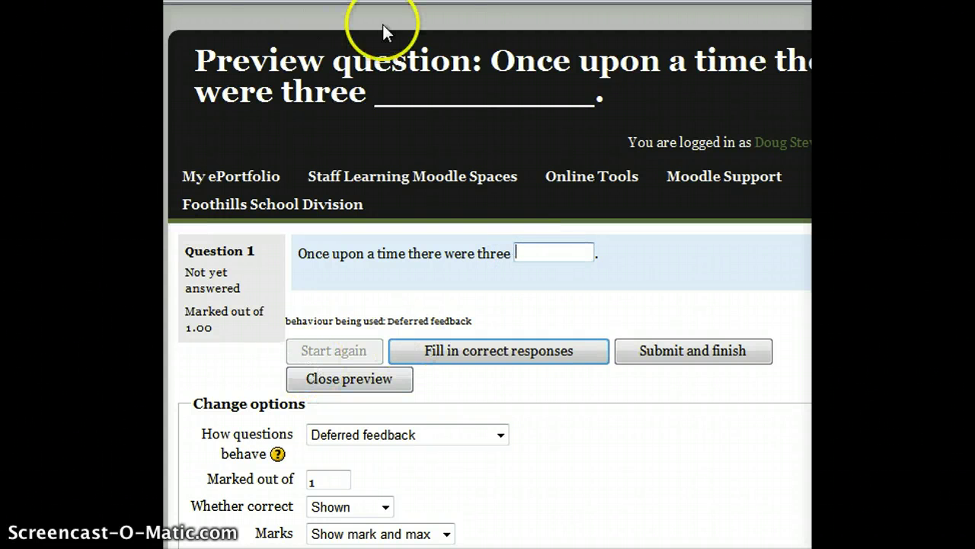